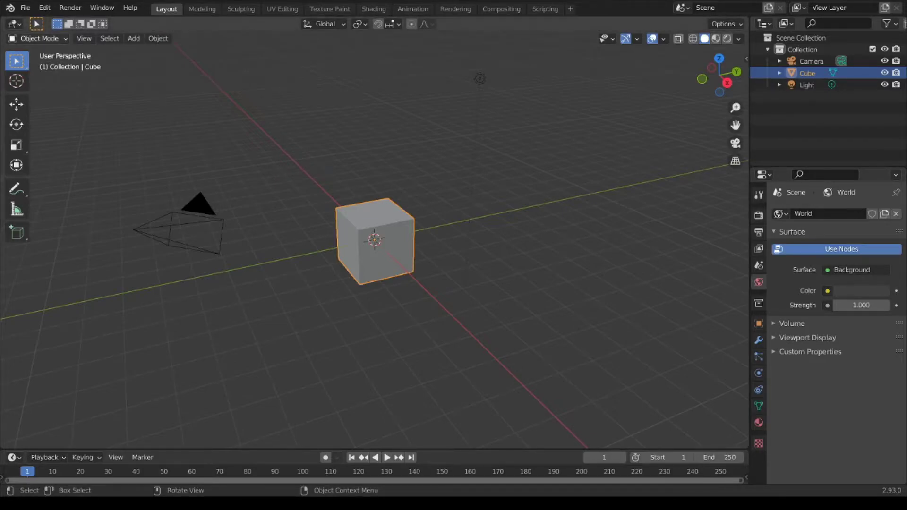
Split the 3D viewport horizontally and switch the lower area to the Animation Nodes editor
left_click_drag(3, 19, 35, 203)
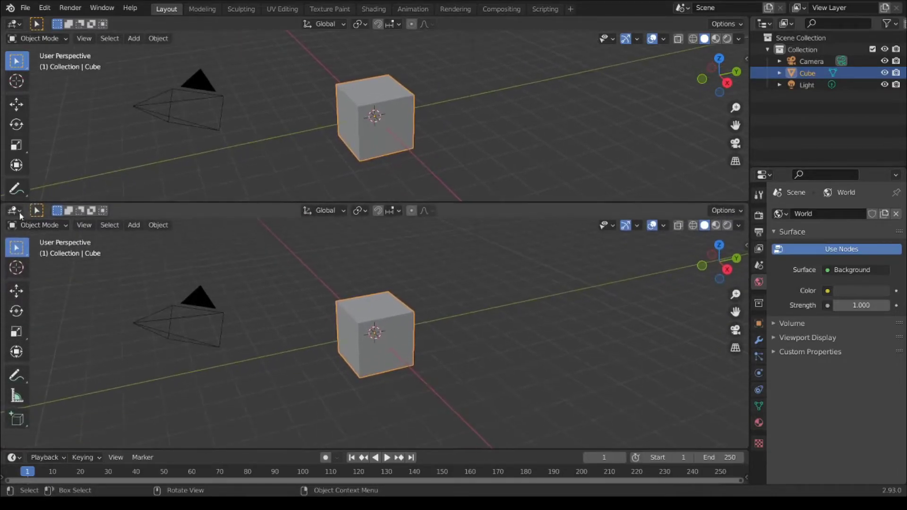
left_click(16, 213)
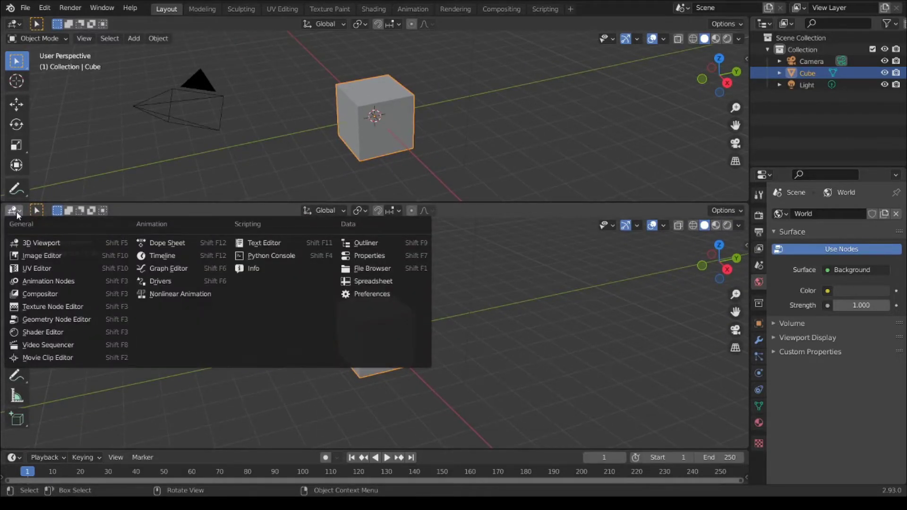
left_click(20, 283)
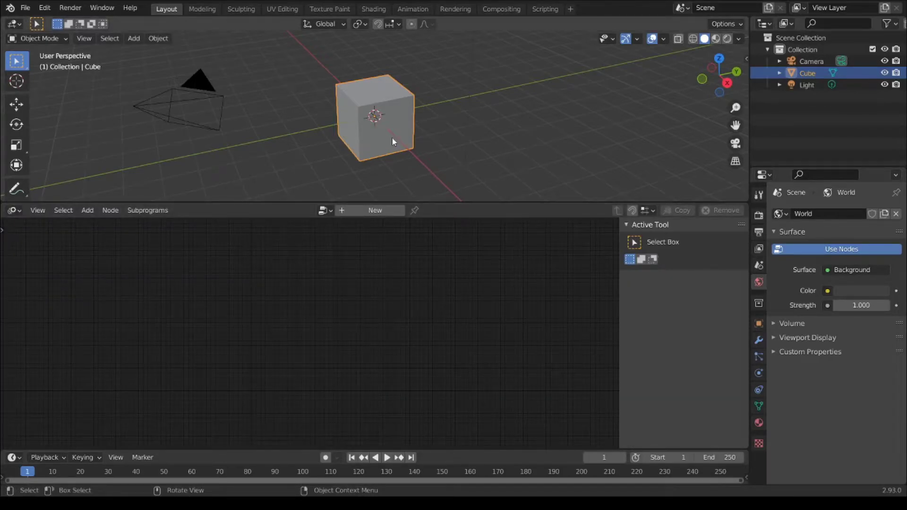
Delete the default cube from the scene
key("x")
left_click(377, 134)
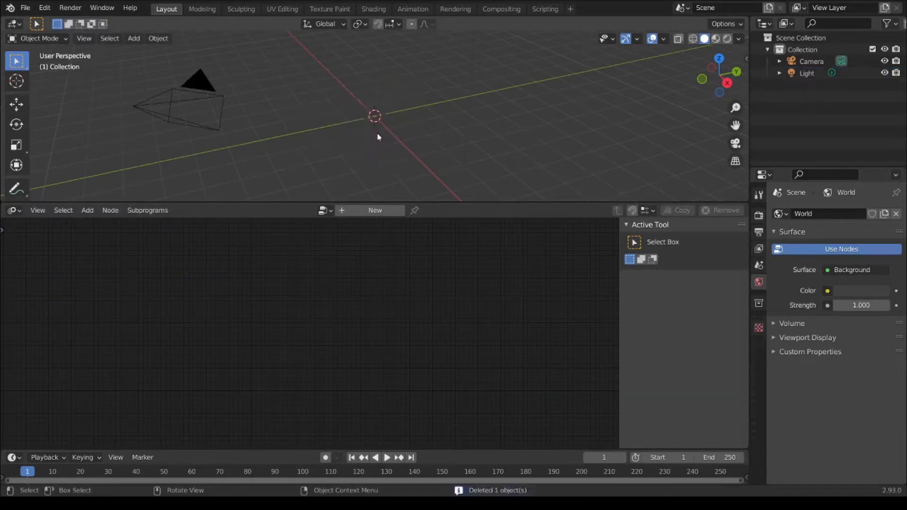
Create a new node tree and set its auto execution to Tree Changed, Frame Changed and Property Changed instead of Always
left_click(361, 212)
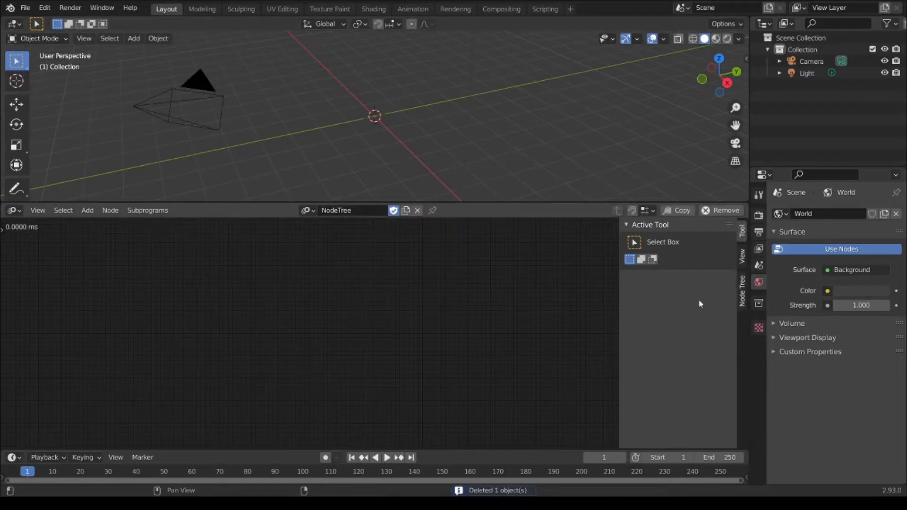
left_click(743, 301)
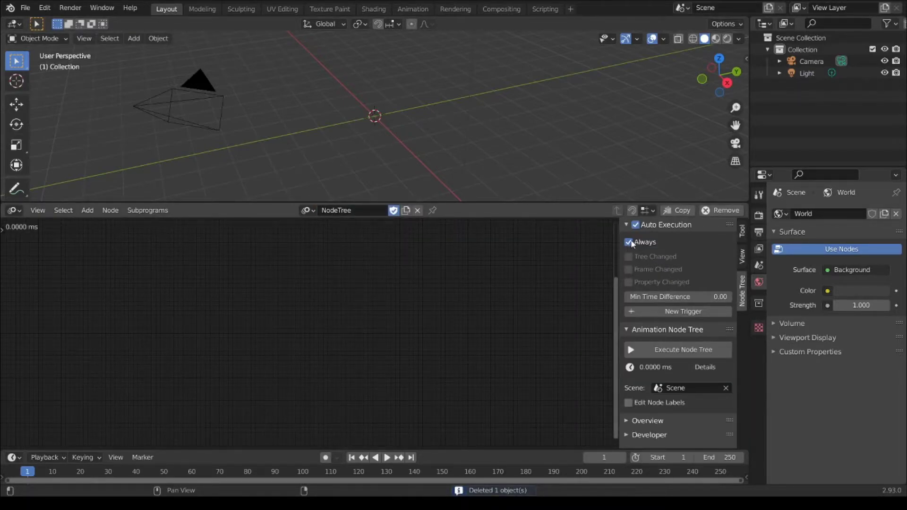
left_click(629, 243)
left_click_drag(628, 256, 632, 289)
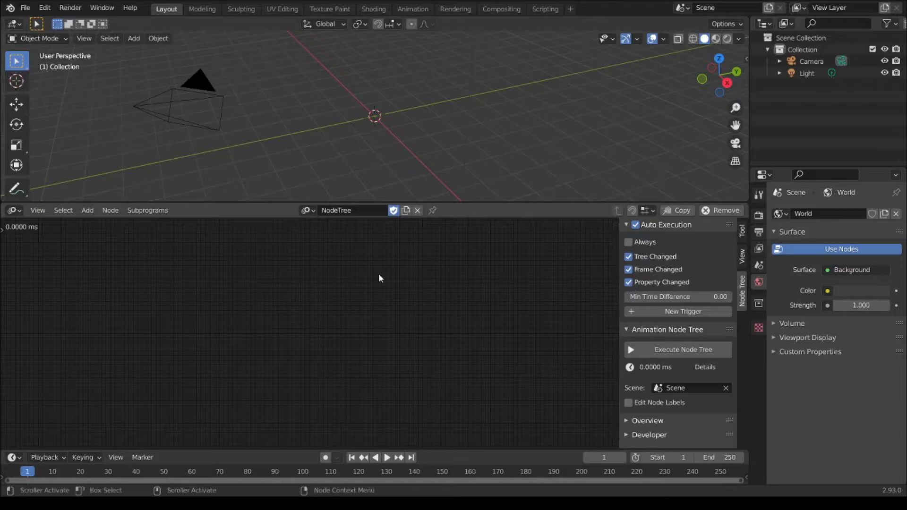
Add a Circle Mesh generator node to the empty node tree
middle_click_drag(356, 320, 359, 351)
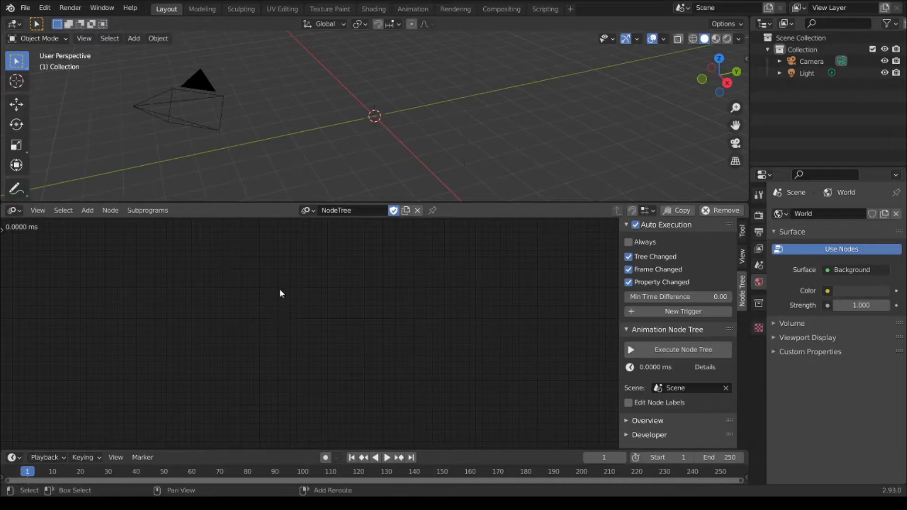
key("shift+a")
mouse_move(263, 255)
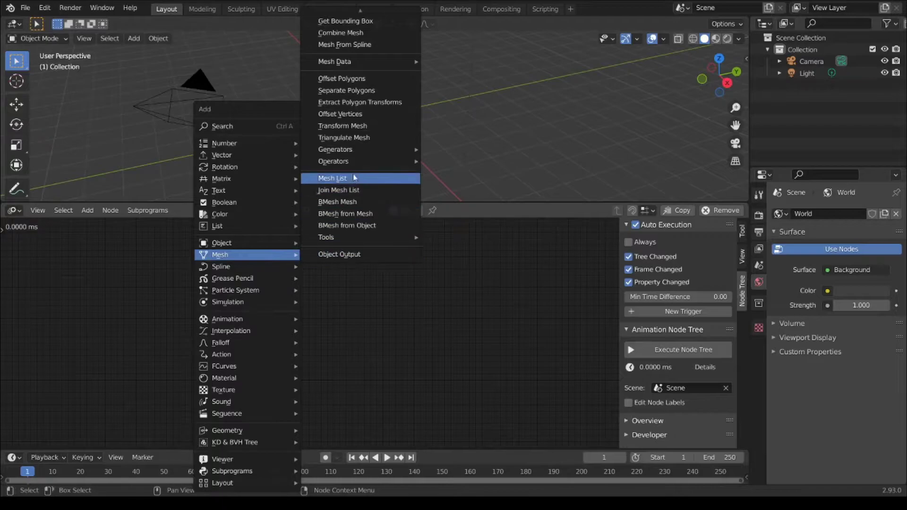
mouse_move(349, 154)
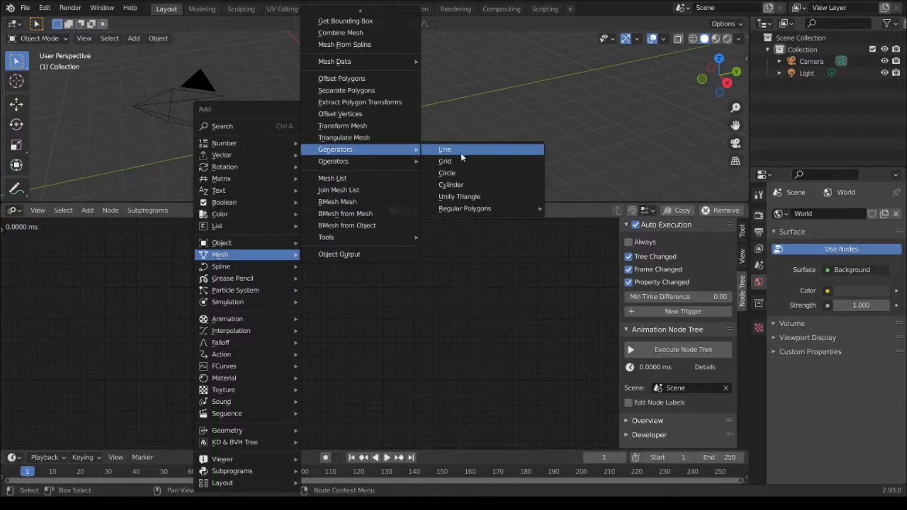
left_click(447, 172)
scroll(293, 295, "up", 4)
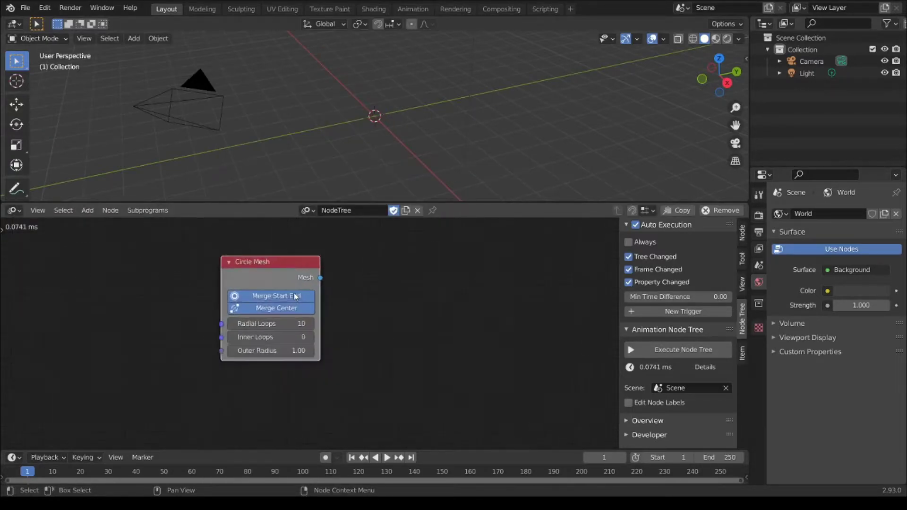
Add a Mesh Object Output node fed by the Circle Mesh node's Mesh output, and create its Target object with mesh output enabled
key("shift+a")
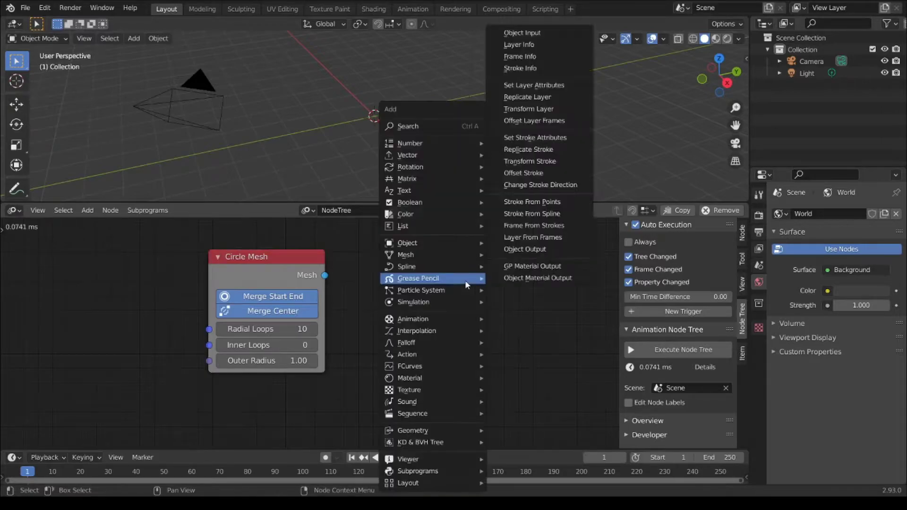
mouse_move(455, 261)
left_click(547, 253)
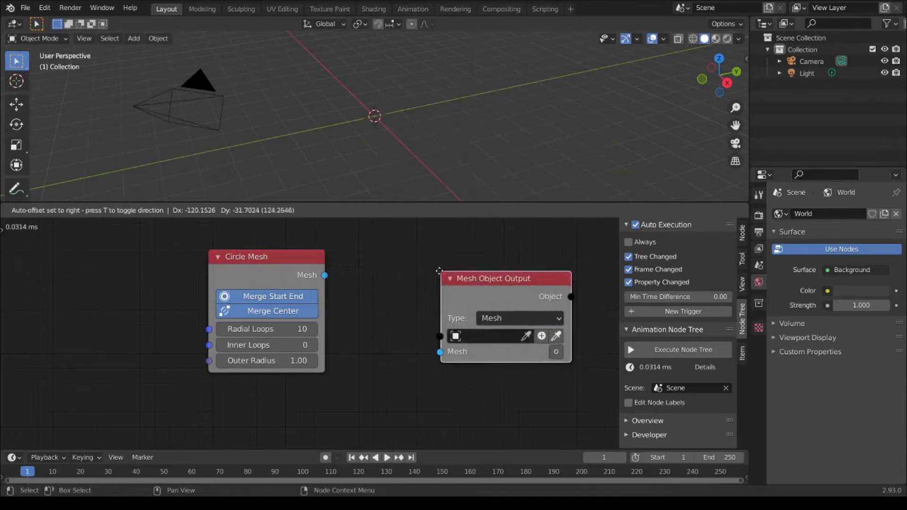
left_click(491, 284)
left_click_drag(324, 275, 429, 350)
left_click(545, 350)
left_click(546, 350)
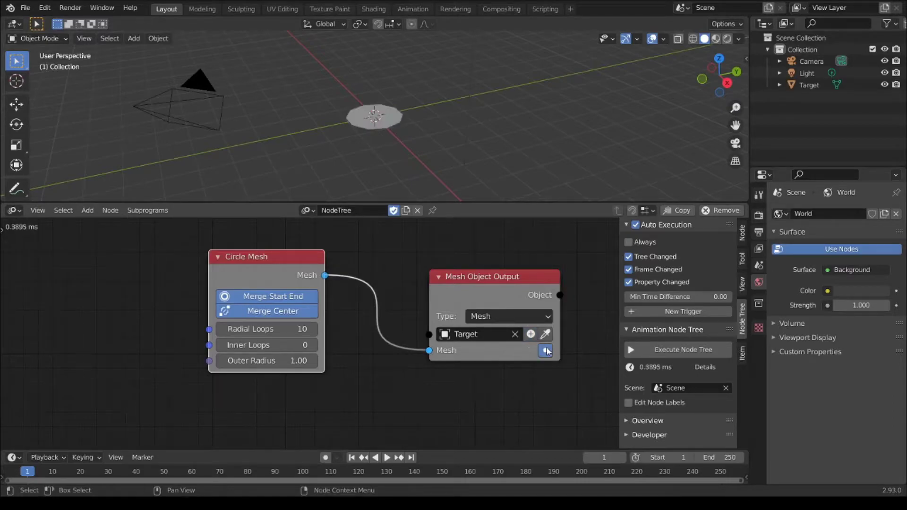
Reset the camera's location and rotation to 0 on all axes
middle_click_drag(505, 52, 396, 137)
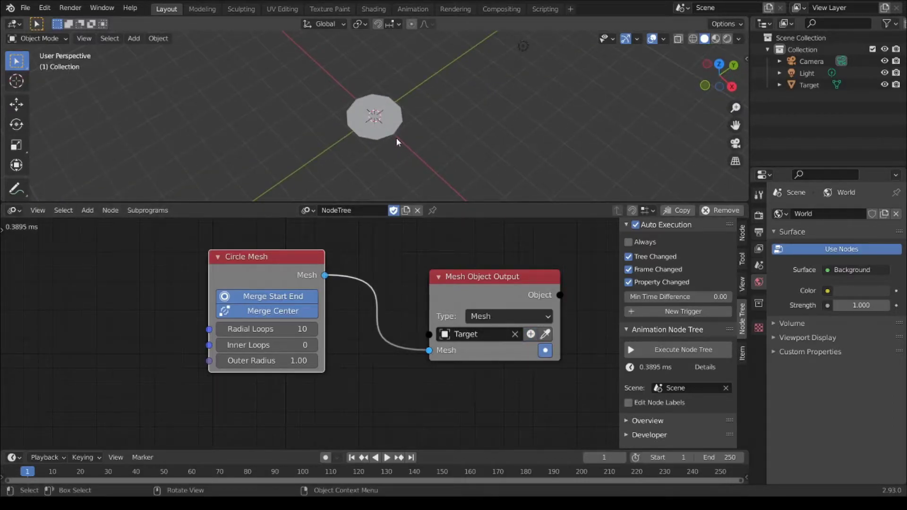
key("KP_0")
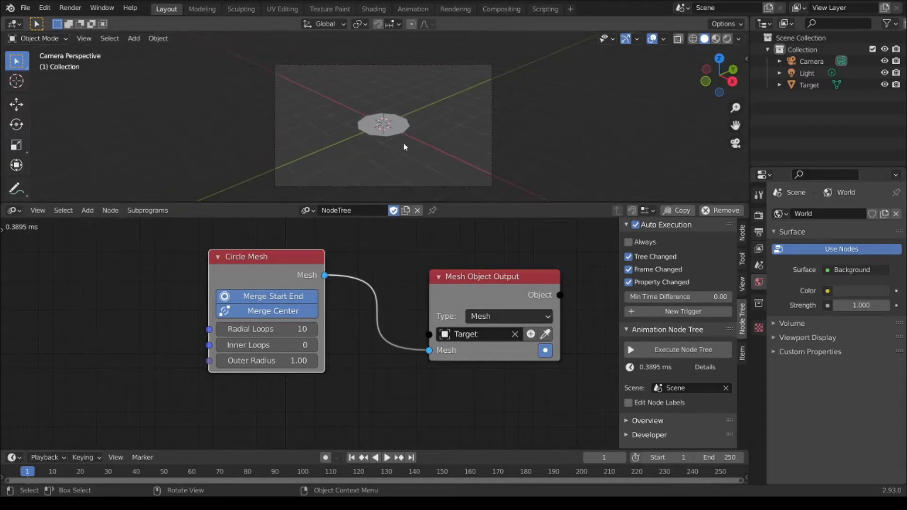
key("KP_0")
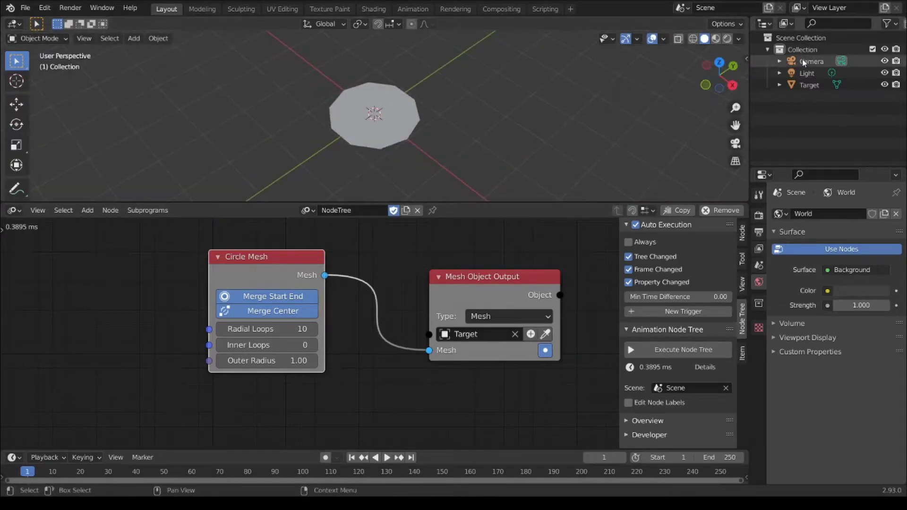
left_click(804, 61)
left_click(758, 323)
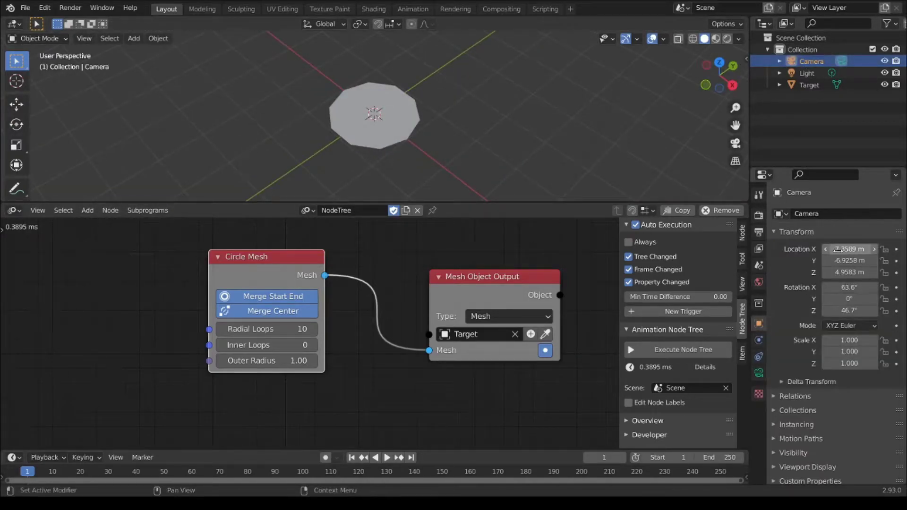
left_click_drag(845, 251, 850, 311)
type("0")
key("Return")
type("0")
key("Return")
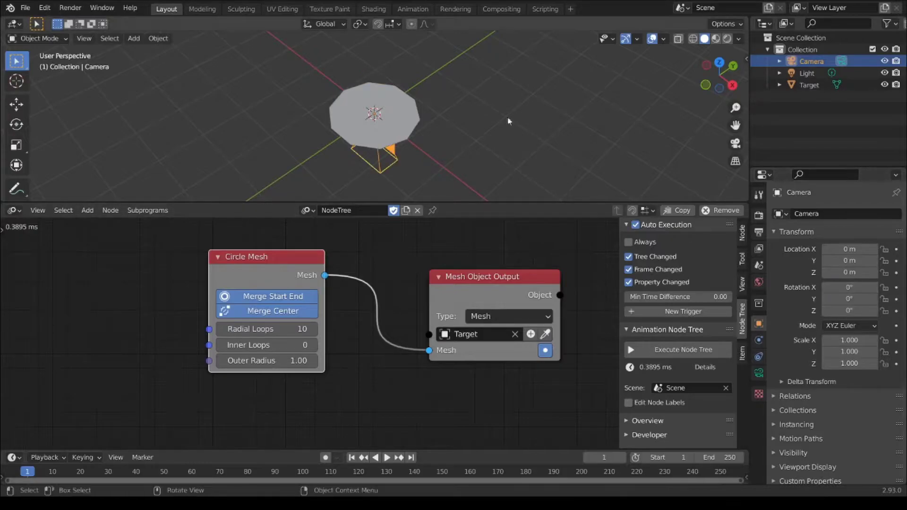
Look through the camera and raise its Z location to 5.84 m to frame the circle
left_click(485, 109)
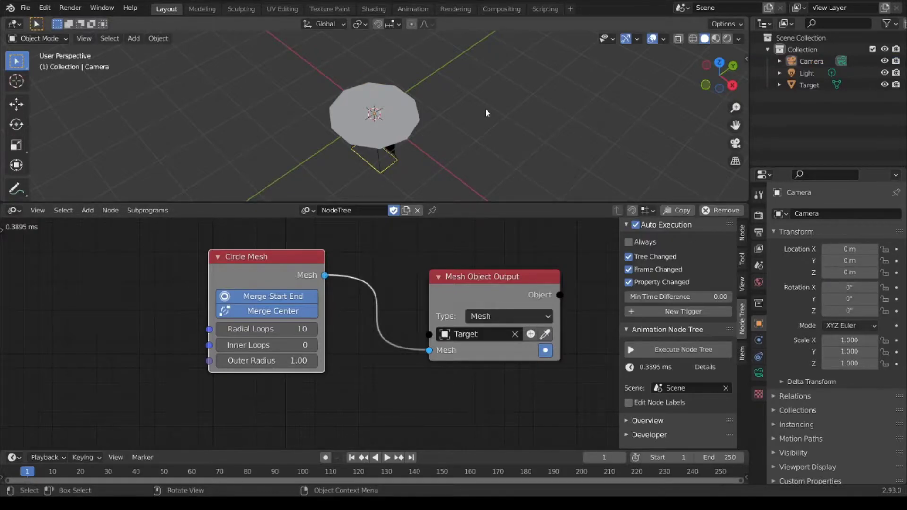
key("KP_0")
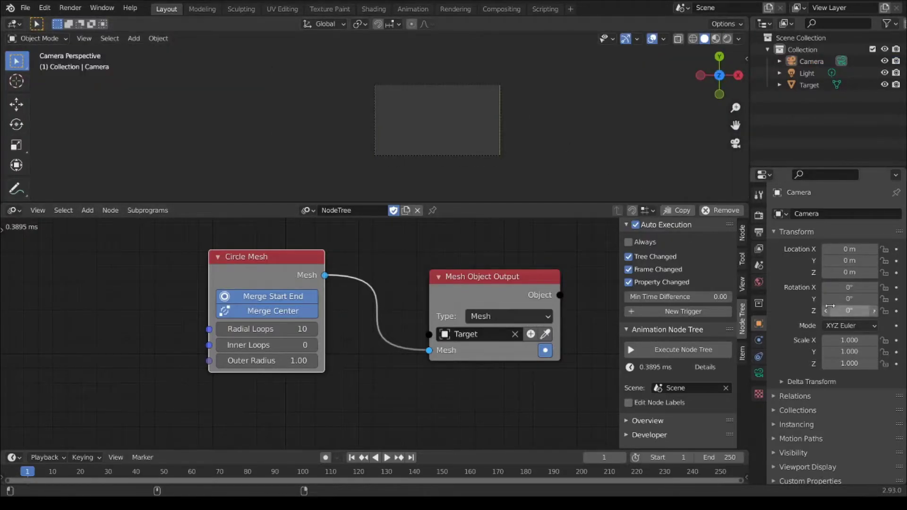
left_click_drag(850, 272, 903, 272)
scroll(442, 146, "up", 4)
middle_click_drag(510, 121, 396, 124, "shift")
scroll(412, 146, "up", 2)
scroll(413, 146, "down", 3)
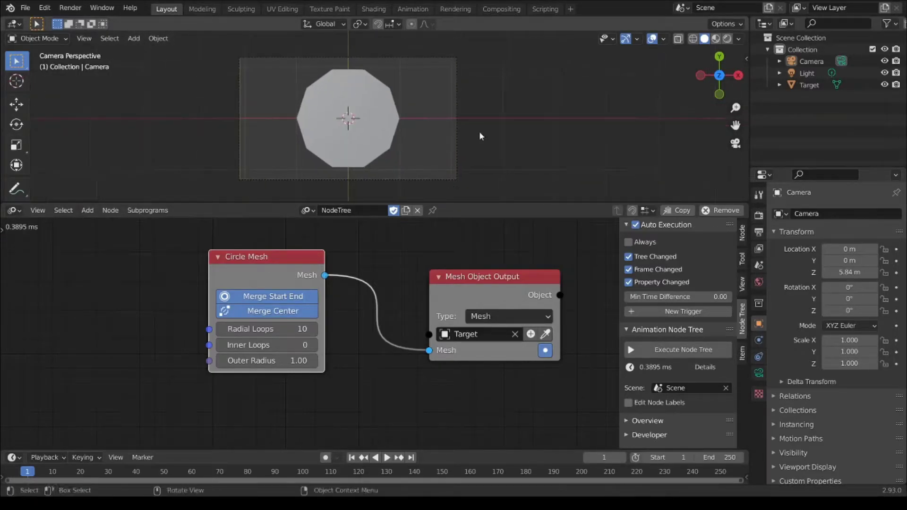
Set the Circle Mesh node's Radial Loops to 64
scroll(290, 295, "up", 1)
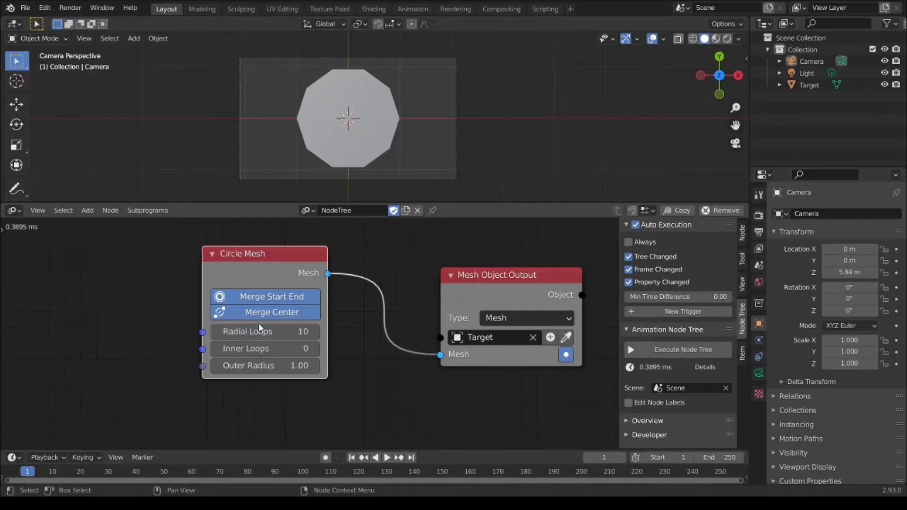
left_click_drag(262, 332, 366, 331)
left_click(260, 329)
type("64")
key("Return")
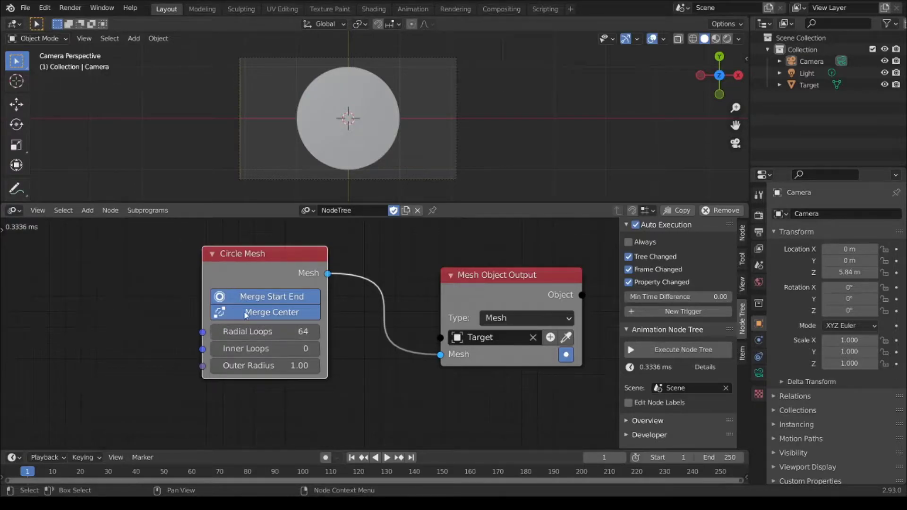
Turn off Merge Center and Merge Start End on the Circle Mesh node, with an Inner Radius of 0.94
left_click(285, 316)
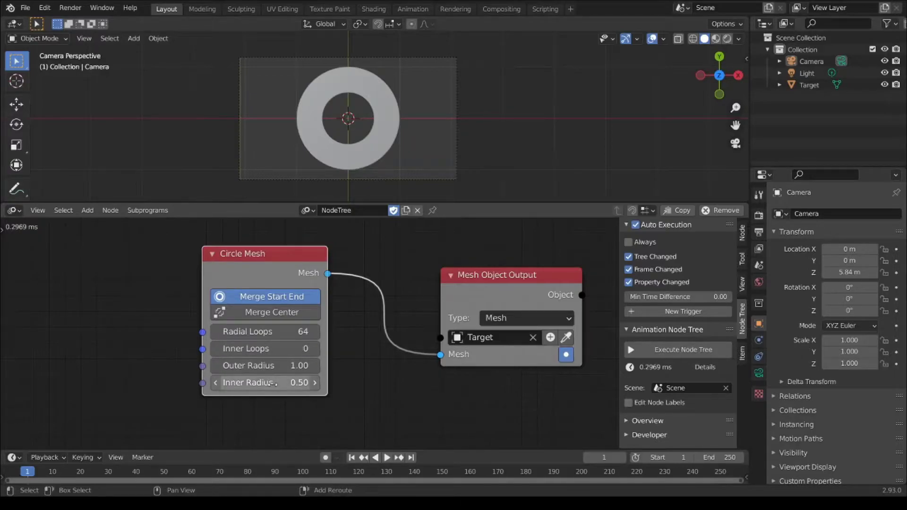
left_click_drag(270, 383, 341, 383)
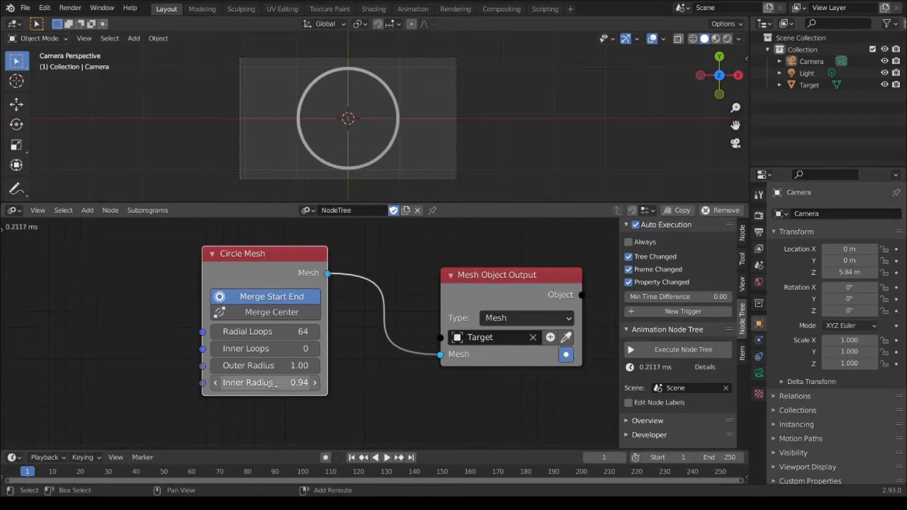
left_click(272, 298)
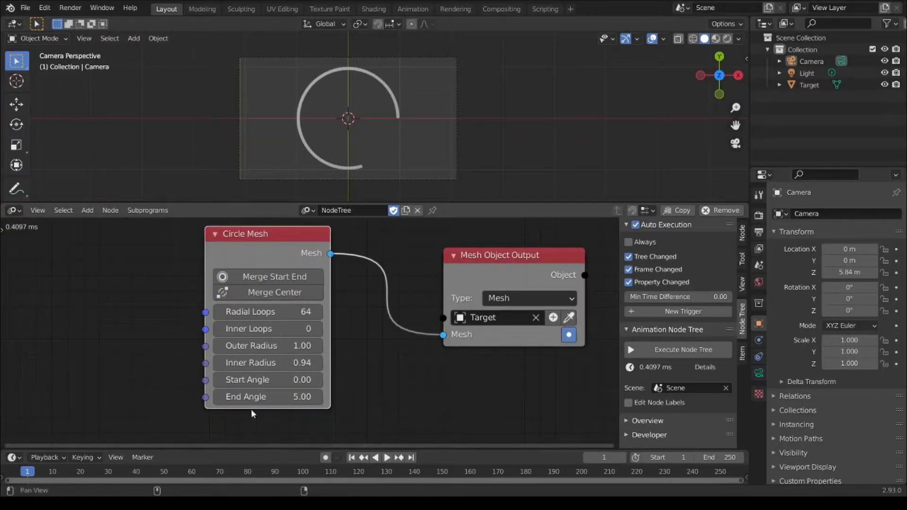
Try out lower End Angle values on the Circle Mesh node
middle_click_drag(250, 412, 245, 422)
left_click_drag(254, 402, 197, 401)
key("Escape")
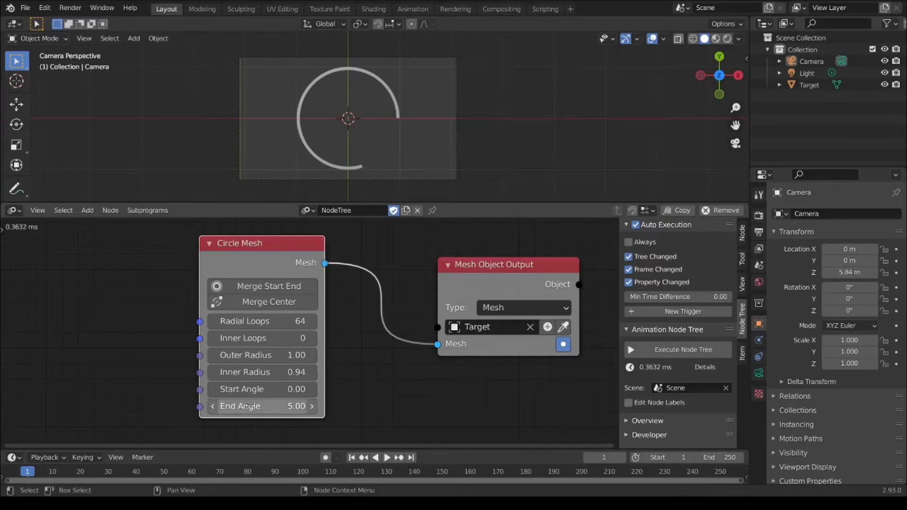
left_click_drag(243, 406, 219, 406)
key("Escape")
Add a Time Info node in free space ahead of the Circle Mesh node
scroll(326, 379, "down", 2)
middle_click_drag(163, 379, 453, 378)
scroll(366, 335, "down", 2)
middle_click_drag(368, 323, 217, 314)
key("shift+a")
mouse_move(149, 321)
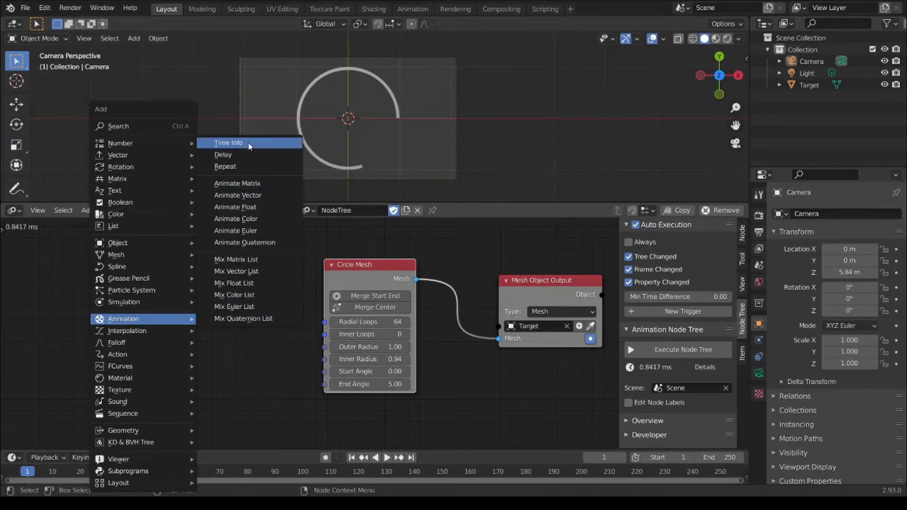
left_click(228, 143)
left_click(90, 296)
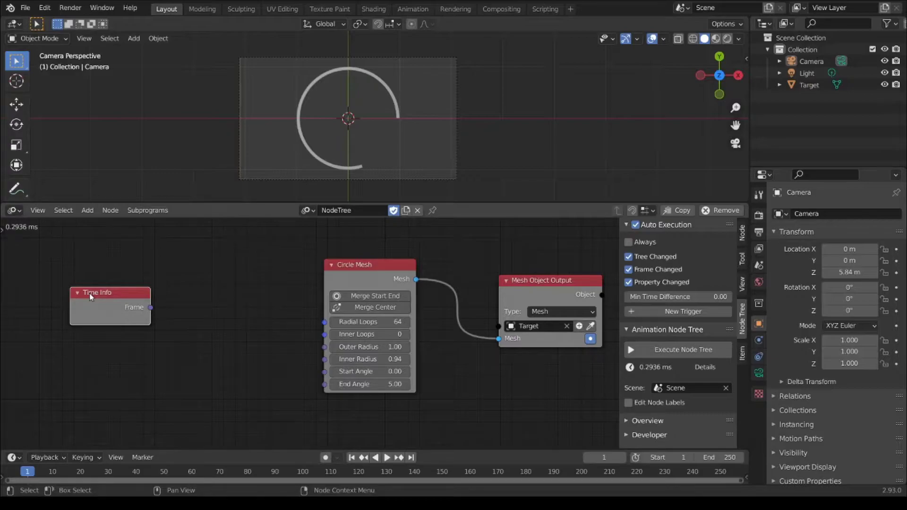
Move to frame 16 and connect the Time Info node's Frame output to the Circle Mesh node's End Angle
left_click_drag(150, 307, 307, 400)
left_click(68, 473)
left_click_drag(68, 474, 70, 473)
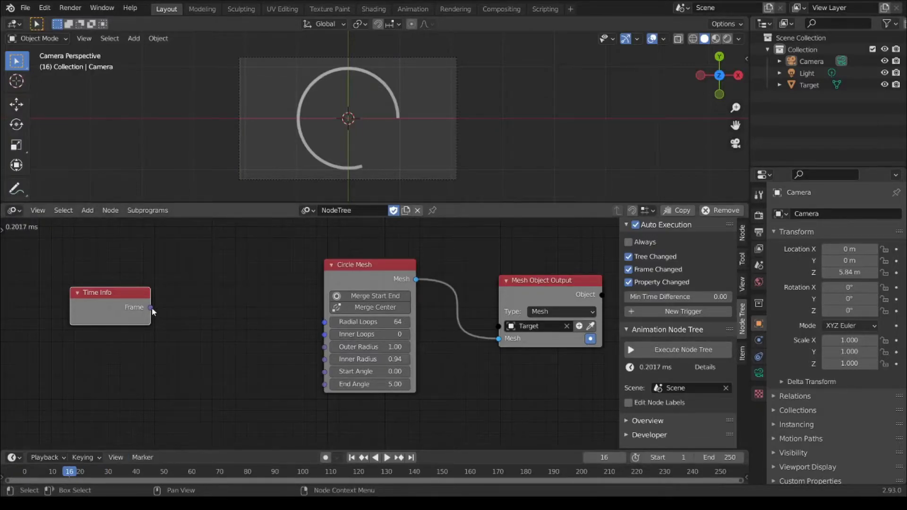
left_click_drag(150, 307, 324, 384)
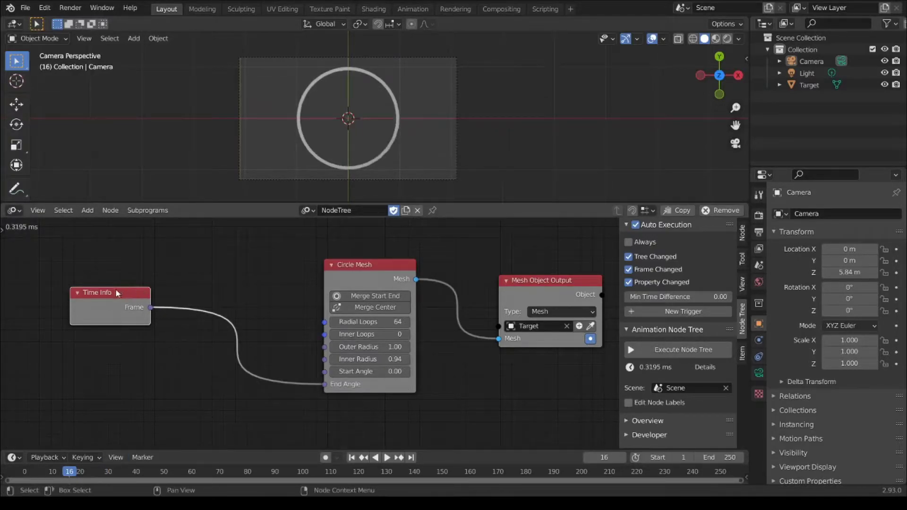
left_click_drag(116, 293, 103, 293)
Play the animation from frame 0 to examine how the frame-driven End Angle affects the ring, stopping at frame 128
left_click_drag(66, 472, 25, 473)
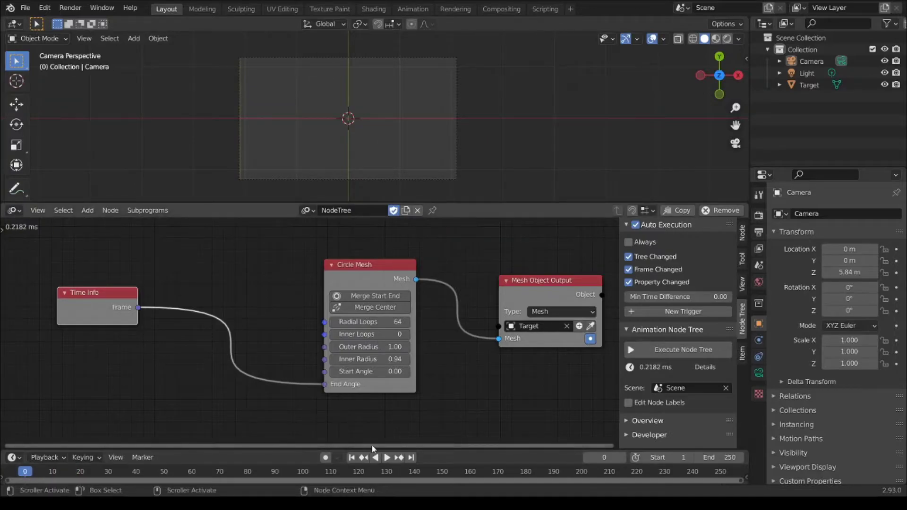
left_click(386, 458)
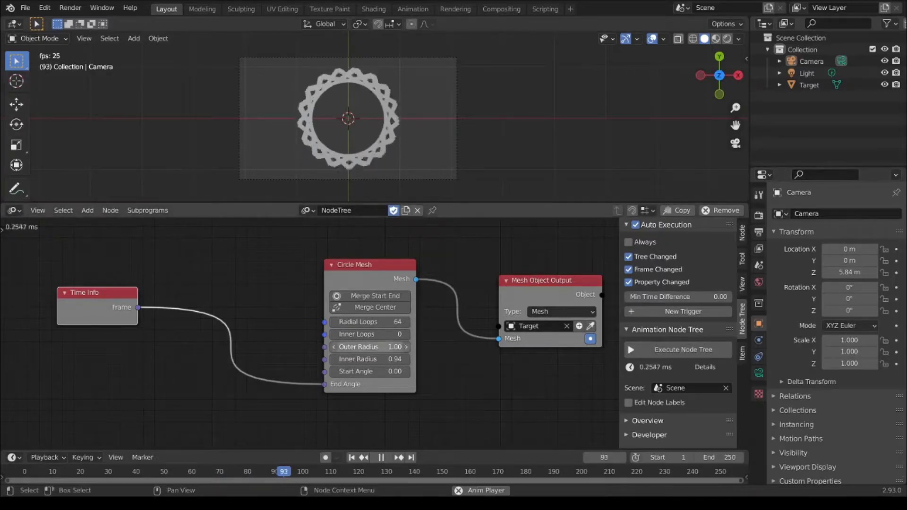
key("space")
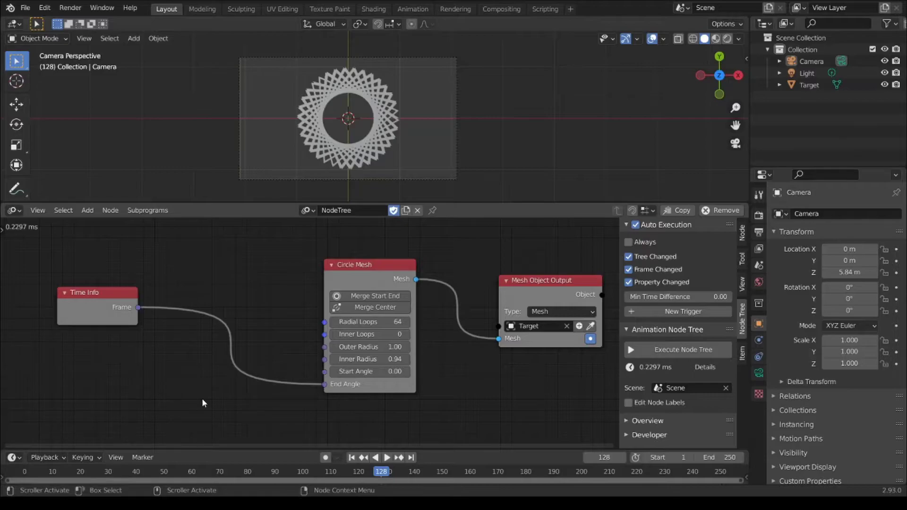
Insert a Map Range node on the link between Time Info and Circle Mesh, moving Time Info away to make room
left_click_drag(92, 295, 69, 292)
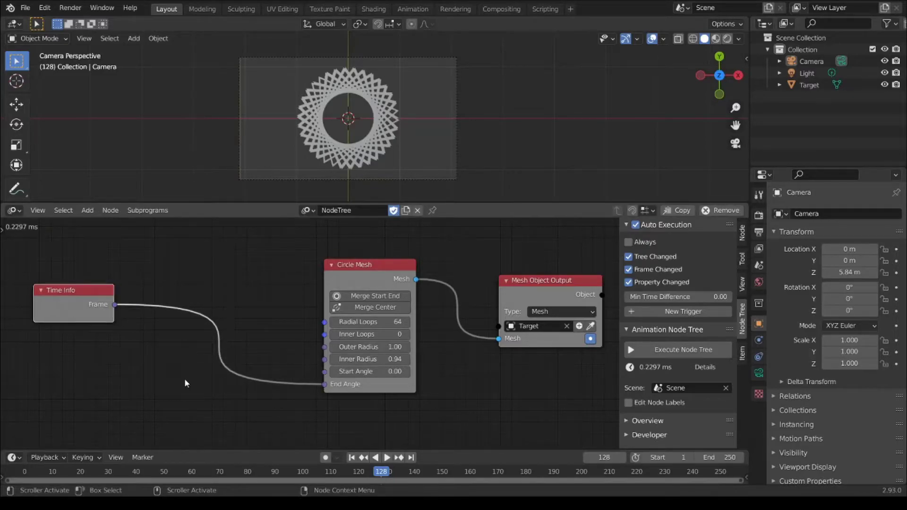
middle_click_drag(164, 373, 182, 367)
key("shift+a")
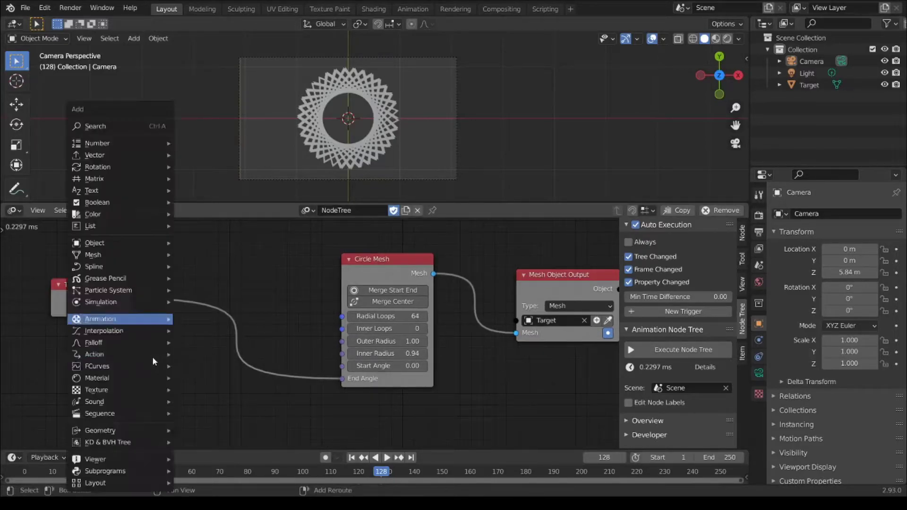
mouse_move(116, 146)
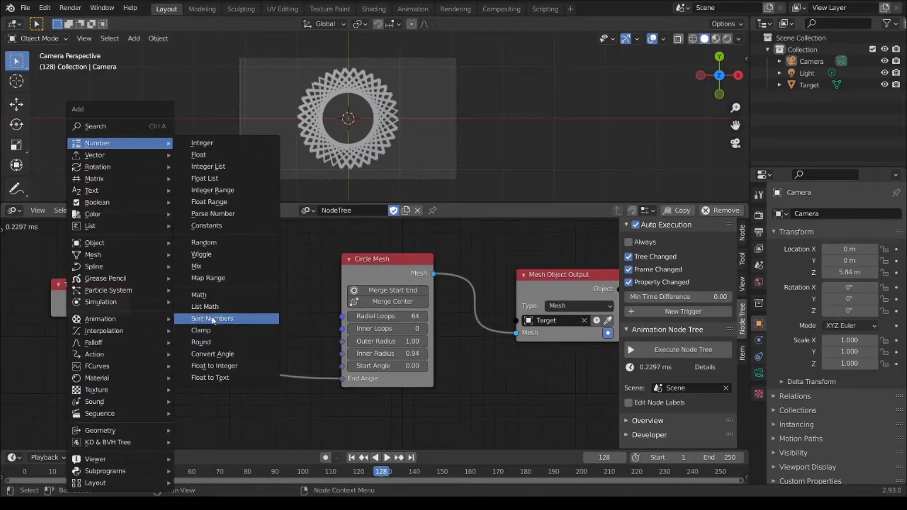
left_click(210, 279)
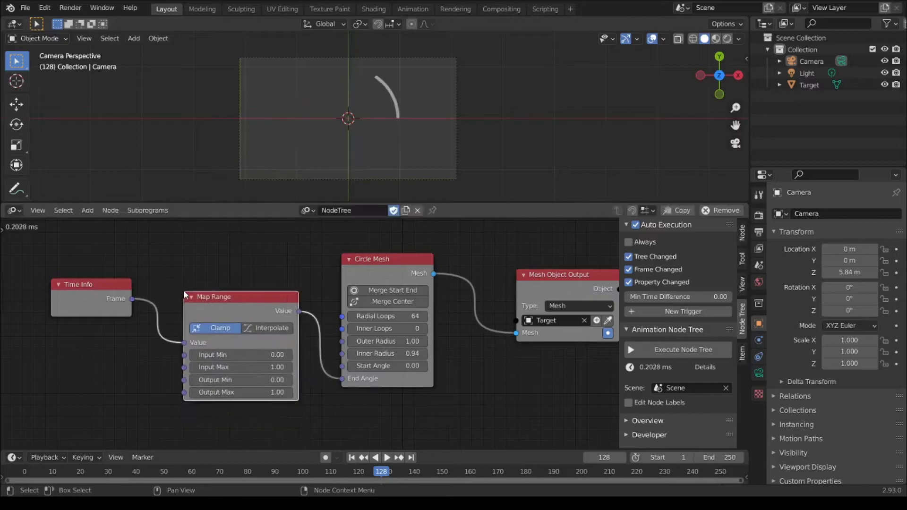
left_click(86, 289)
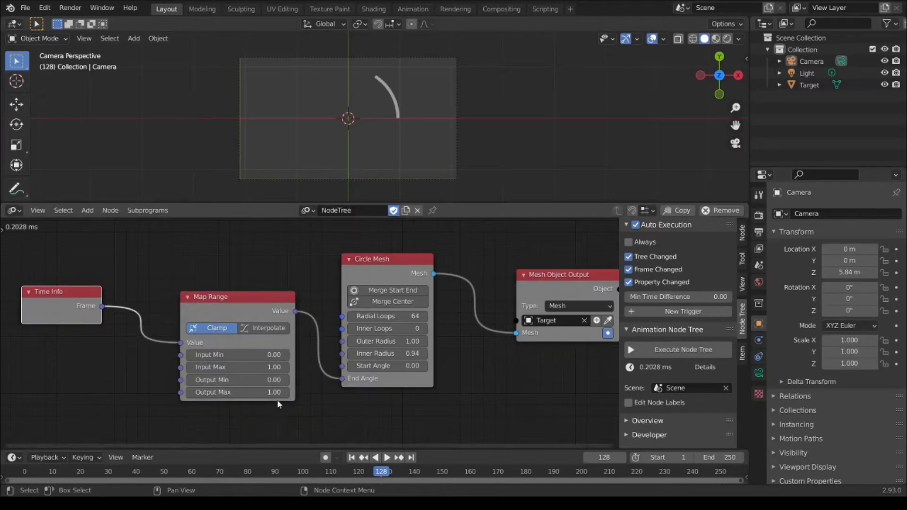
Set the Map Range node's Input Min to 3 and Input Max to 30
scroll(236, 392, "down", 1)
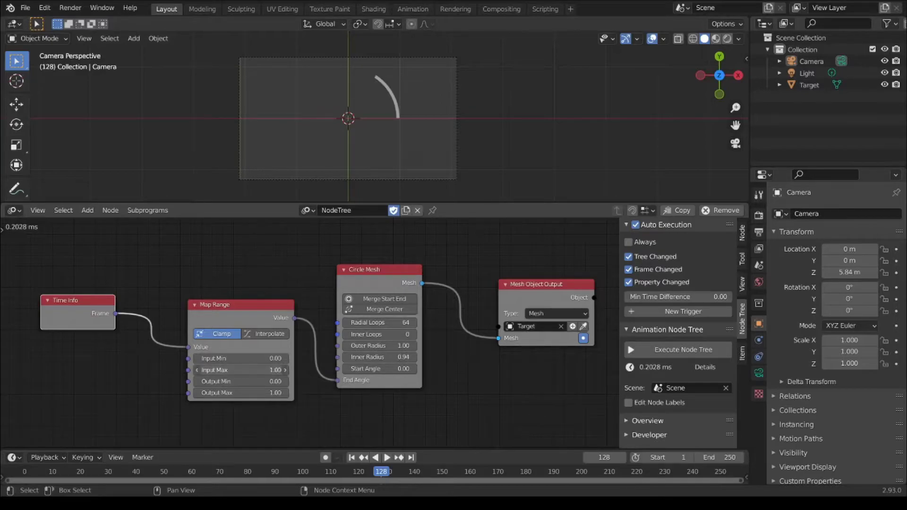
left_click(236, 369)
key("Escape")
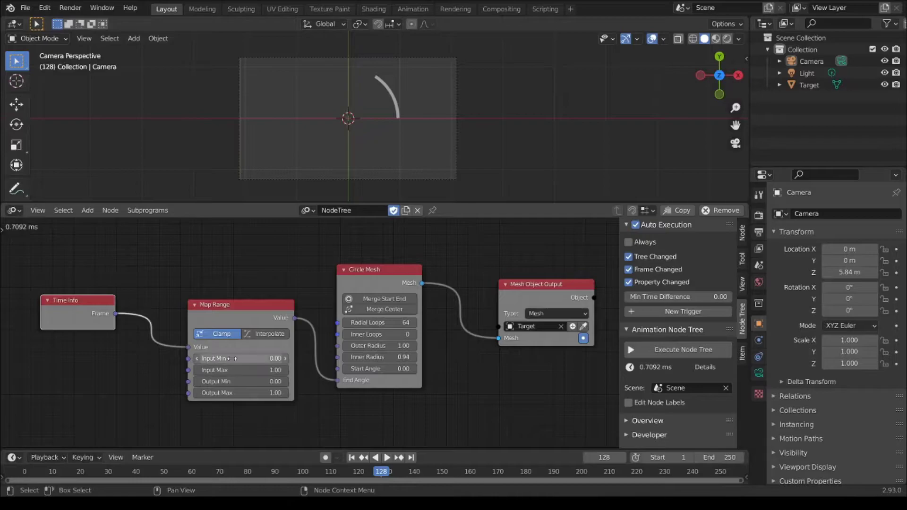
left_click(232, 360)
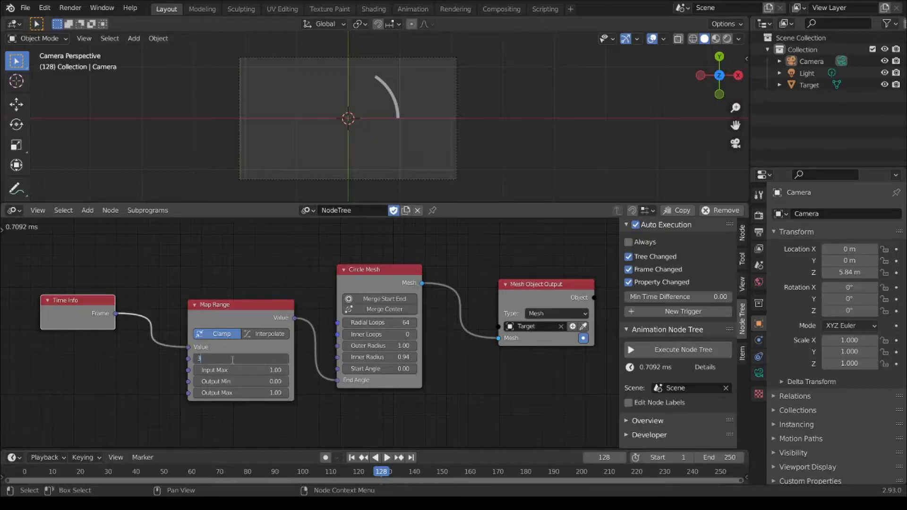
key("Return")
left_click(212, 368)
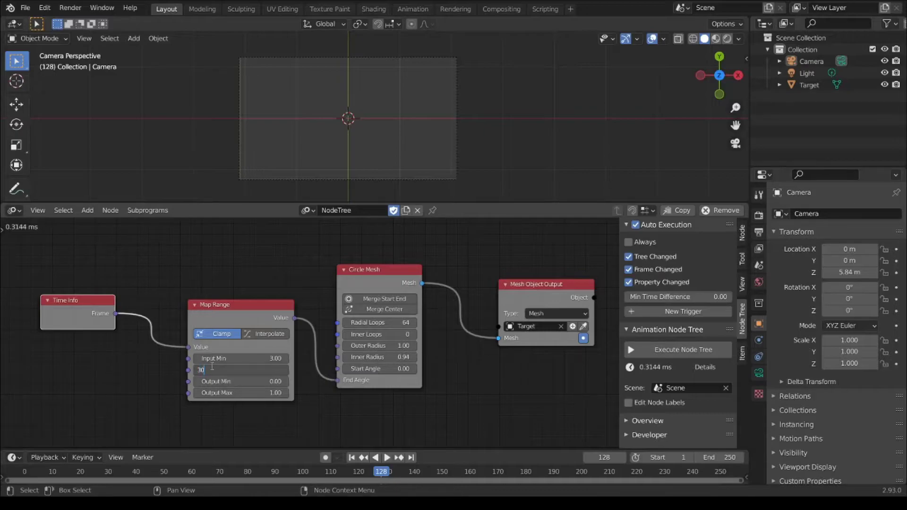
type("30")
key("Return")
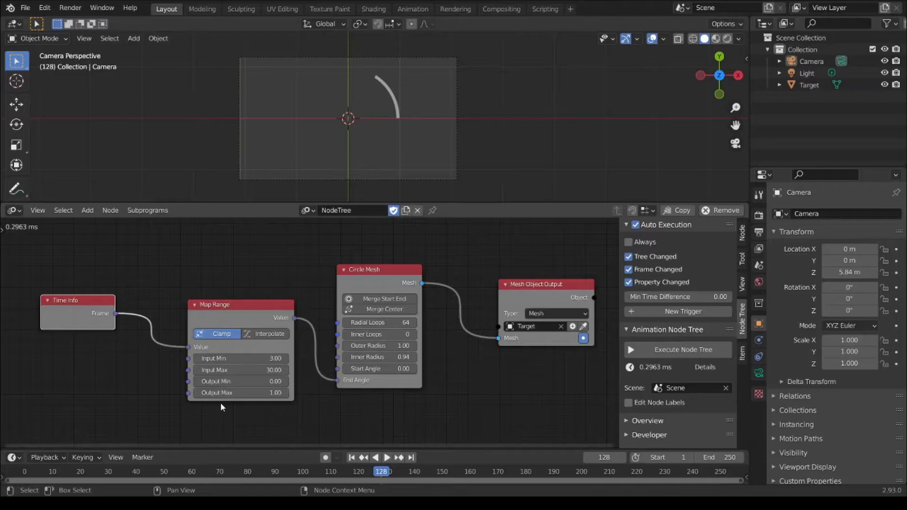
Raise the Map Range node's Output Max to 6.31 and shift the node closer to Time Info
left_click_drag(225, 392, 448, 392)
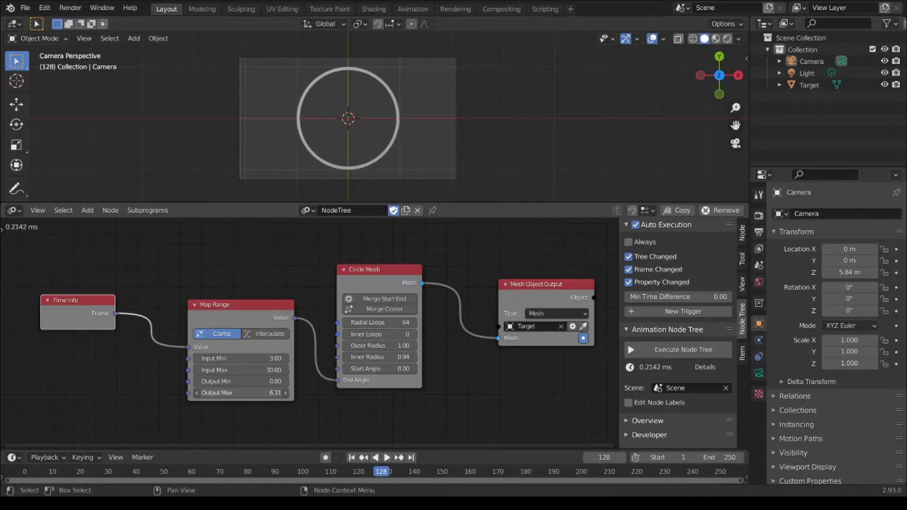
left_click(232, 394)
key("Return")
left_click_drag(222, 310, 194, 311)
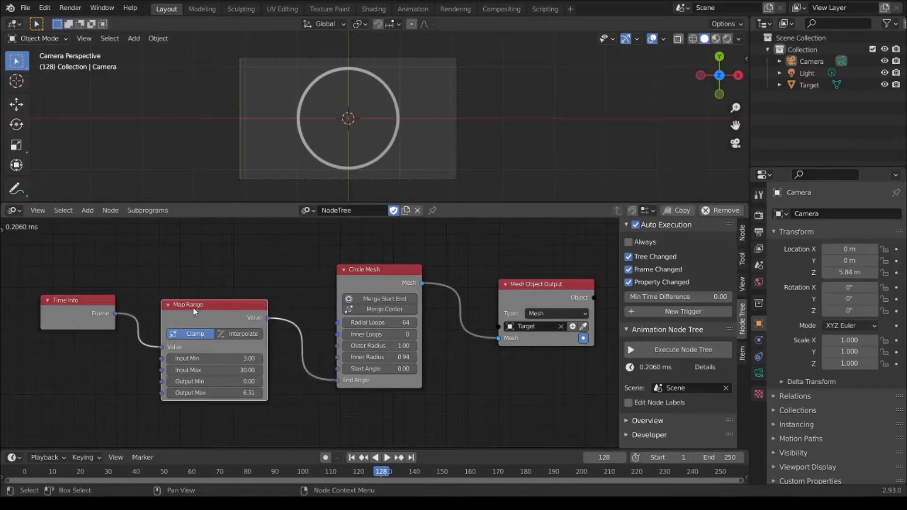
Play the animation from the start to examine how the mapped frame range draws the ring, stopping at frame 53
left_click_drag(70, 474, 695, 477)
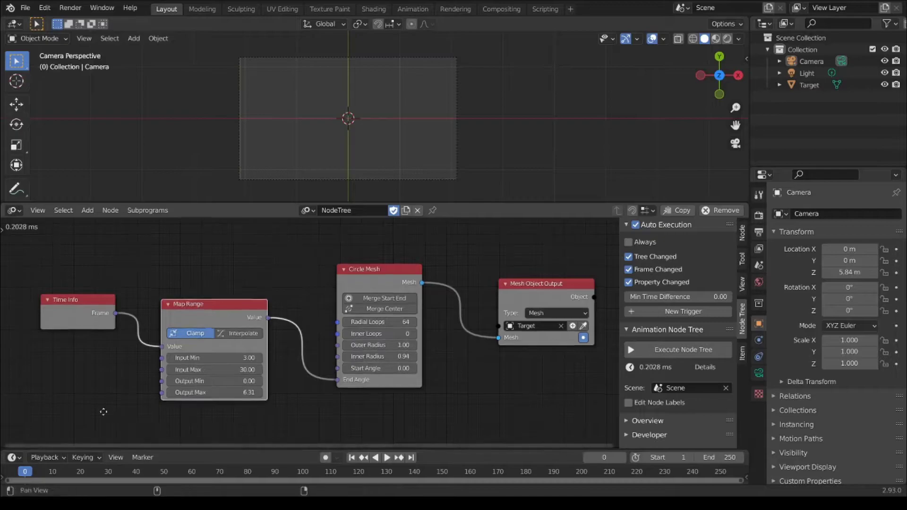
middle_click_drag(103, 411, 99, 399)
scroll(98, 399, "up", 2)
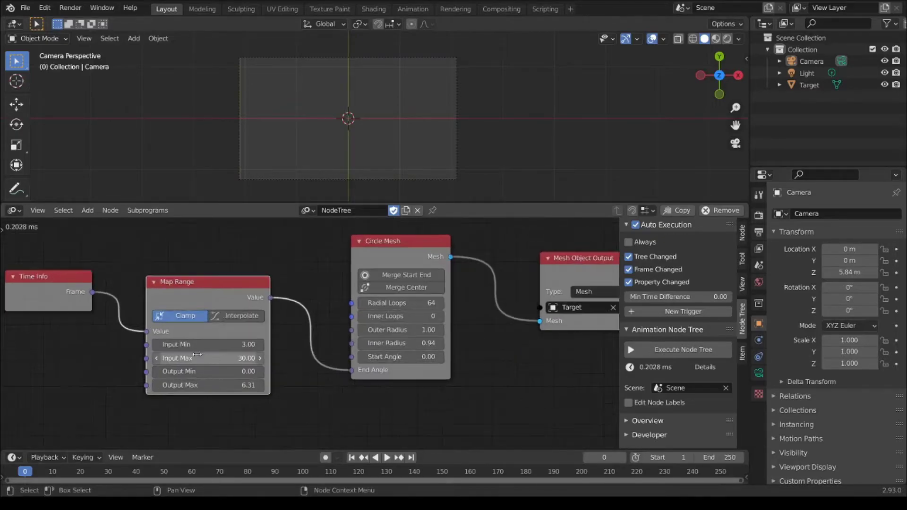
key("space")
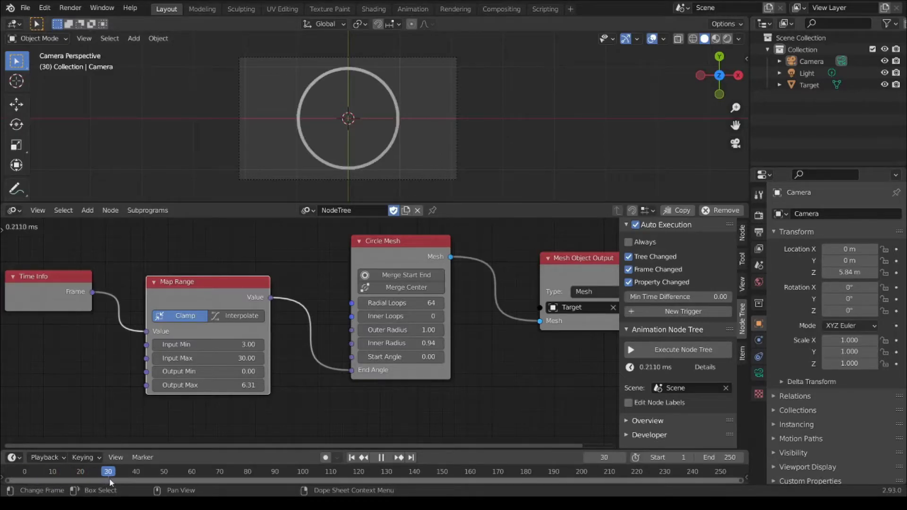
left_click(31, 481)
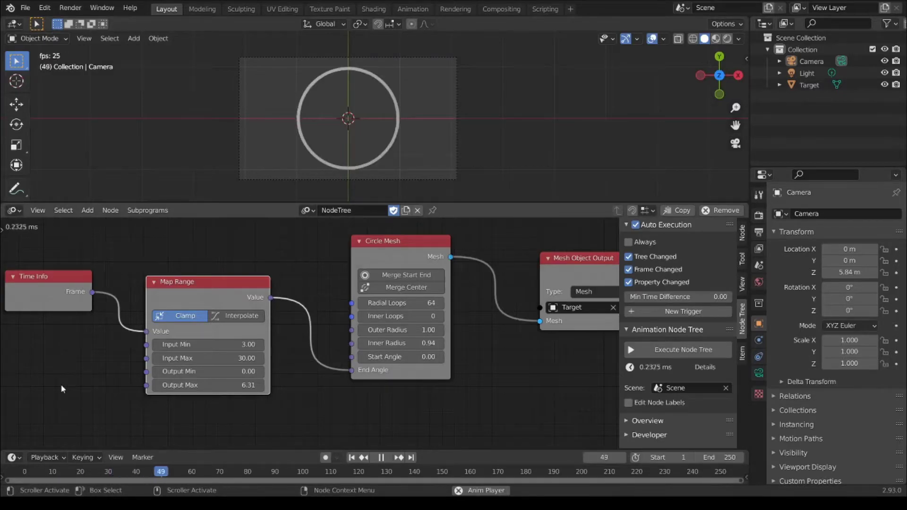
key("space")
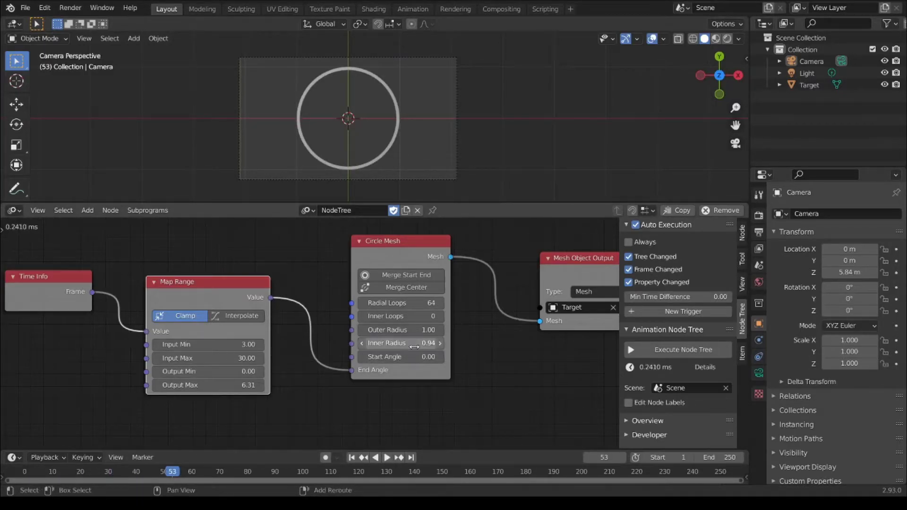
Set the Circle Mesh node's Inner Radius to 0.95 and nudge the Map Range node closer to Time Info
left_click_drag(415, 347, 420, 346)
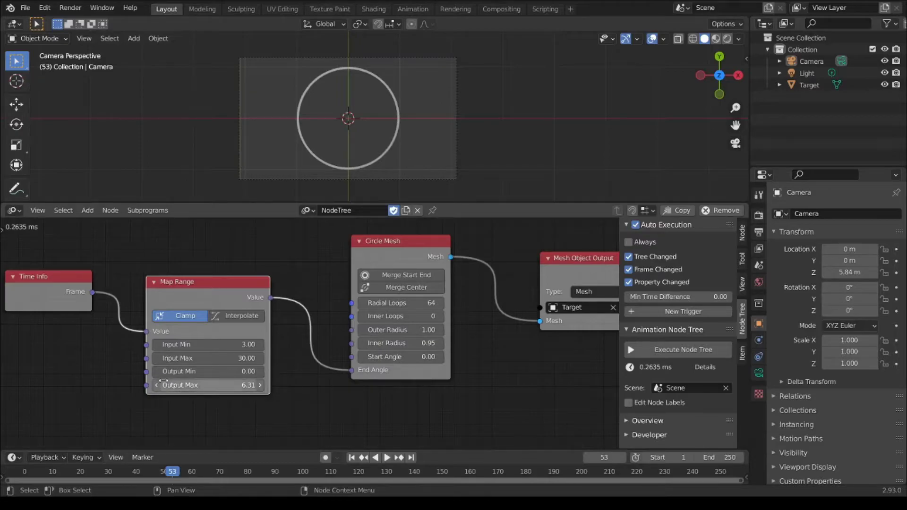
left_click_drag(217, 291, 207, 284)
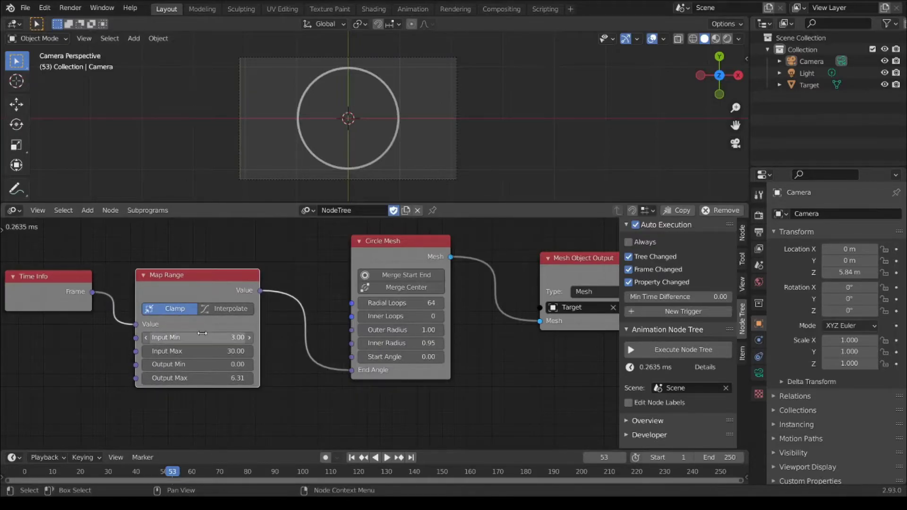
Enable interpolation on the Map Range node with the Quintic type, easing both in and out
left_click(224, 308)
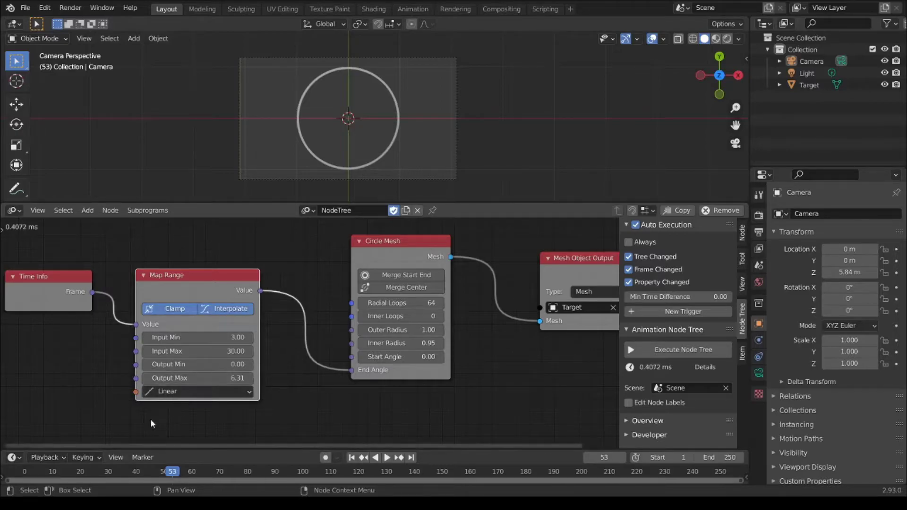
left_click(180, 392)
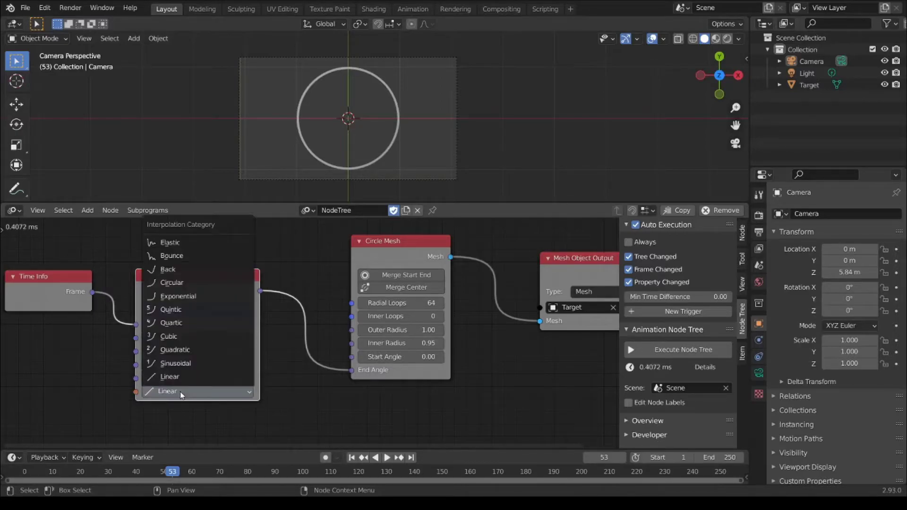
left_click(197, 312)
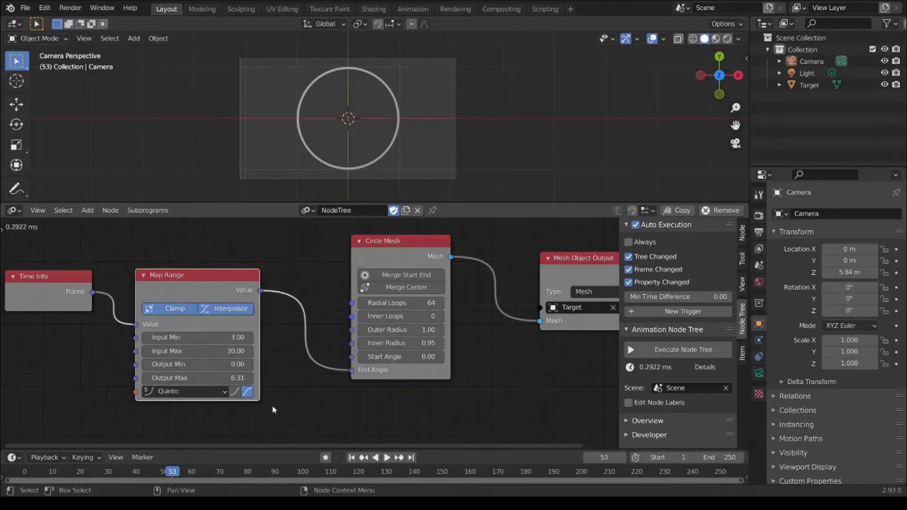
left_click(237, 393)
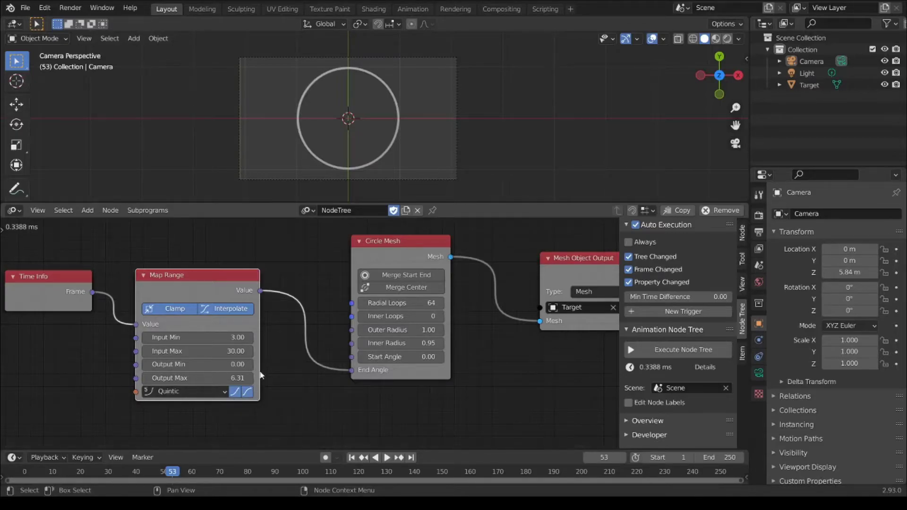
Play the animation from frame 0 to examine the ring's eased growth, stopping at frame 61
left_click(79, 471)
key("space")
left_click_drag(79, 471, 20, 467)
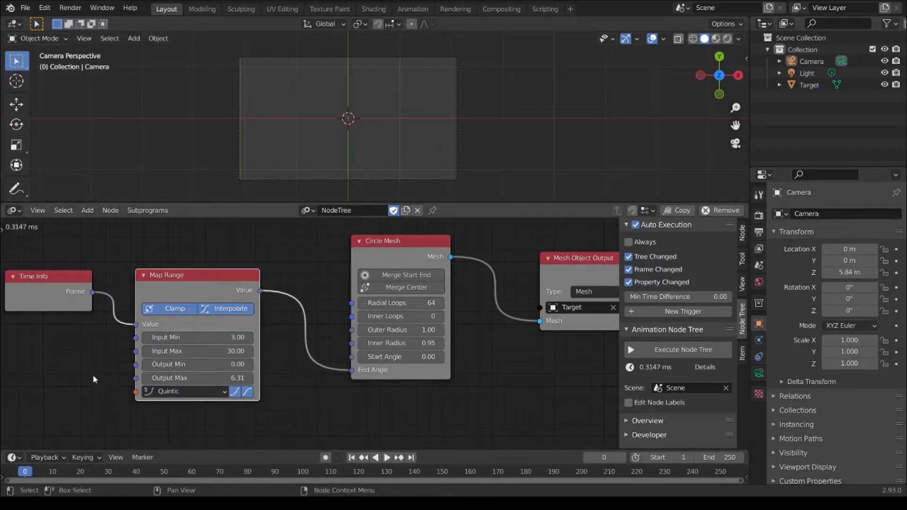
middle_click_drag(87, 382, 99, 380)
key("space")
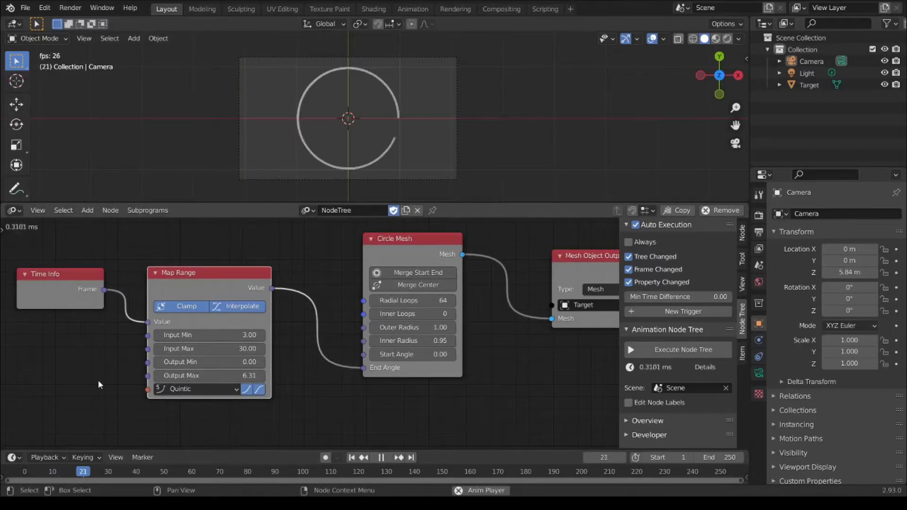
key("space")
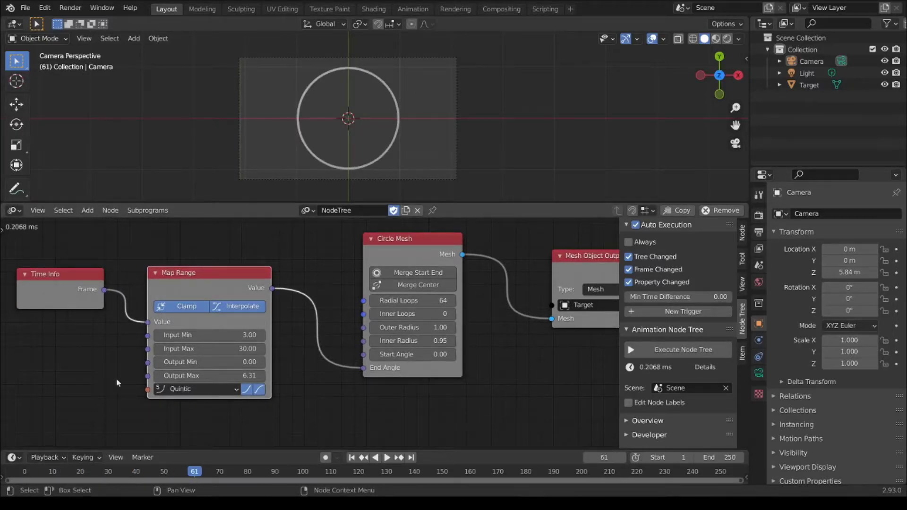
Duplicate the Map Range, Circle Mesh and Mesh Object Output nodes below the originals and place Time Info midway between both chains
scroll(266, 346, "down", 3)
middle_click_drag(303, 387, 285, 374)
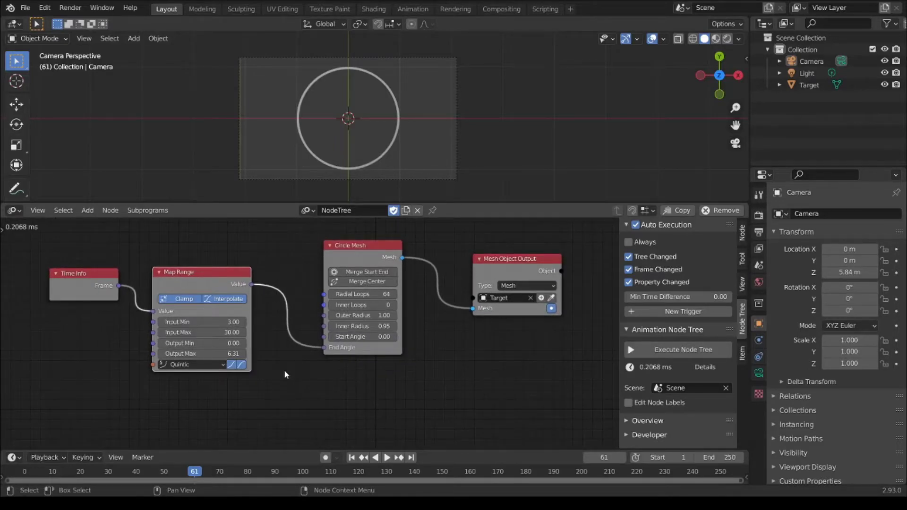
left_click_drag(74, 236, 499, 324)
left_click_drag(175, 235, 557, 350)
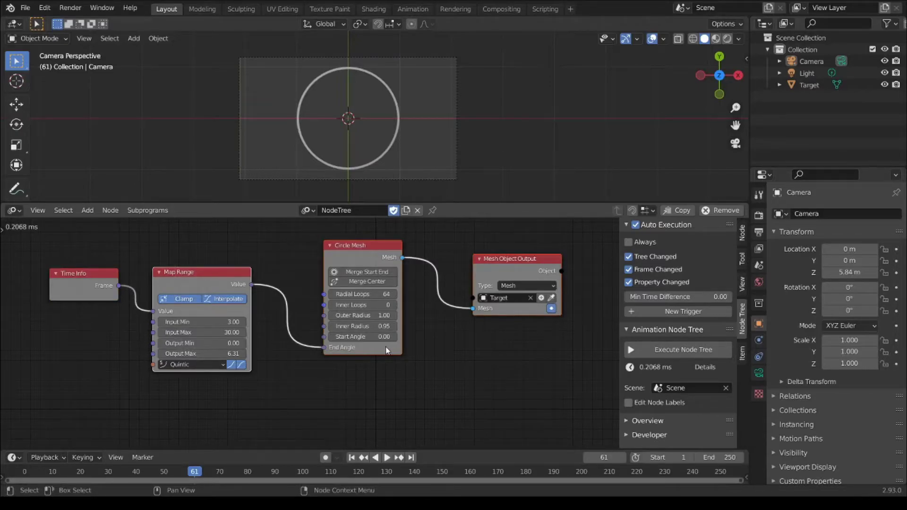
key("shift+d")
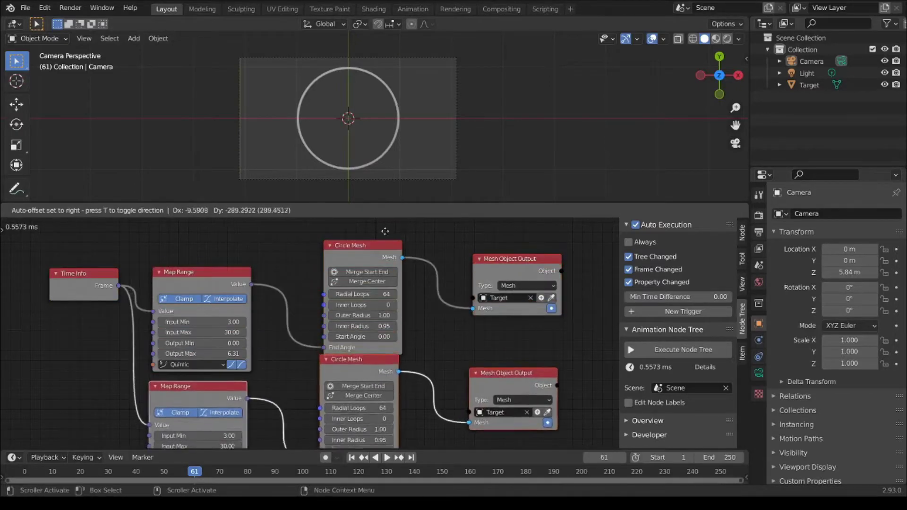
left_click(388, 256)
left_click_drag(78, 283, 74, 357)
middle_click_drag(290, 336, 285, 298)
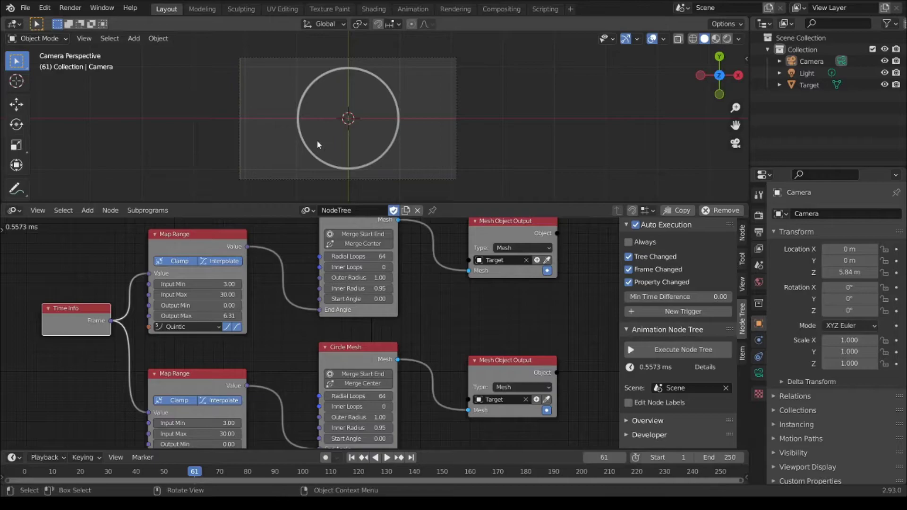
Create a new target object for the duplicated Mesh Object Output node and select it in the scene collection
middle_click_drag(335, 161, 327, 151, "shift")
middle_click_drag(306, 320, 297, 267)
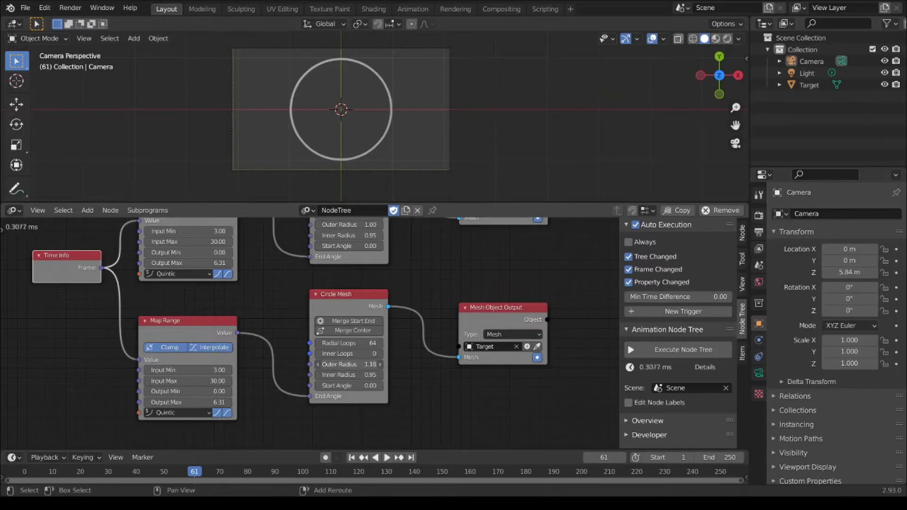
right_click(350, 365)
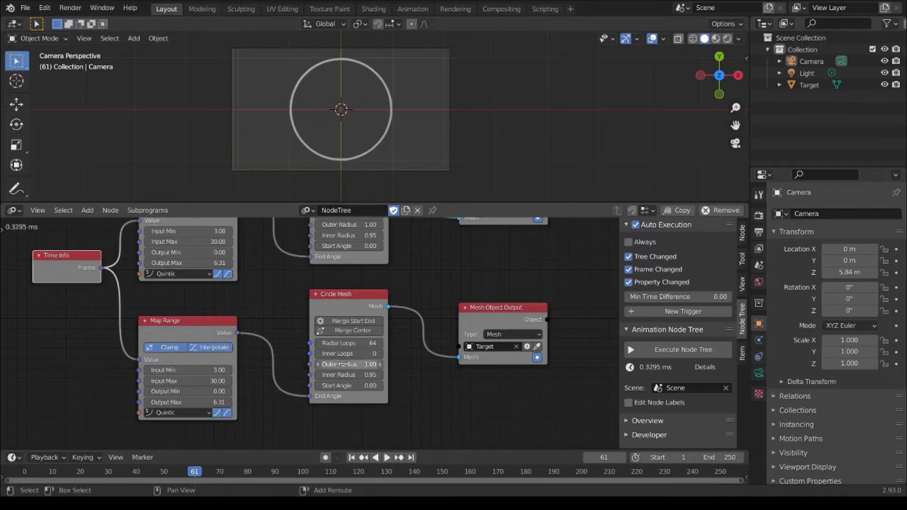
left_click(526, 346)
left_click(813, 97)
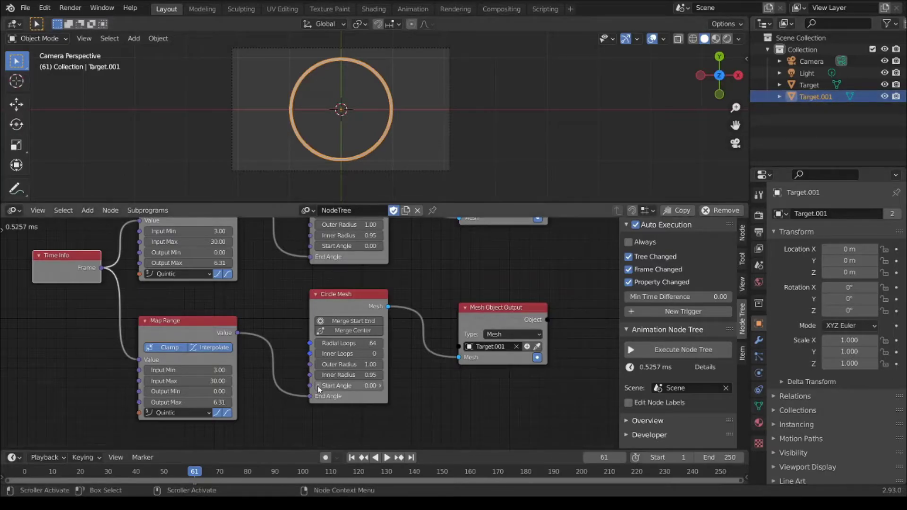
Set the duplicated Circle Mesh node's Outer Radius to 1.13 and Inner Radius to 1.09
left_click_drag(347, 364, 365, 375)
middle_click_drag(277, 441, 279, 424)
Play the animation from frame 0 to examine both rings growing together, stopping at frame 34
key("shift+Left")
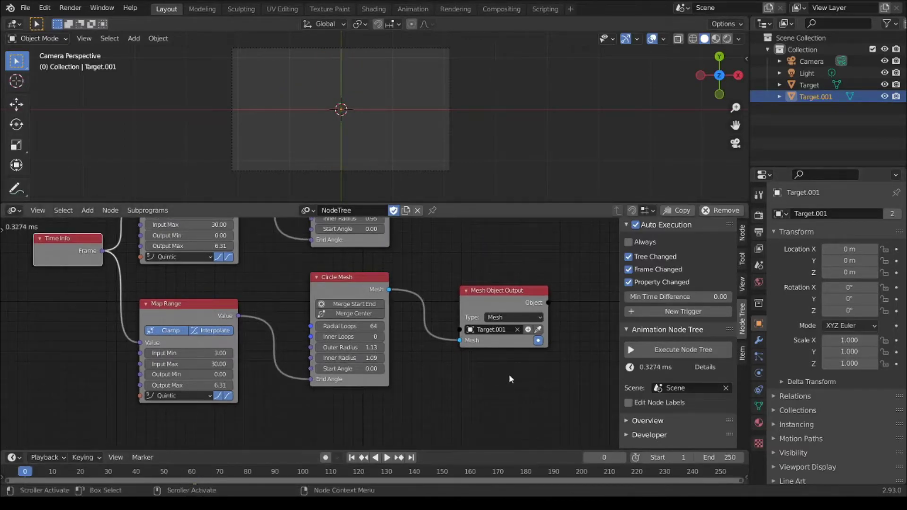
key("space")
key("space")
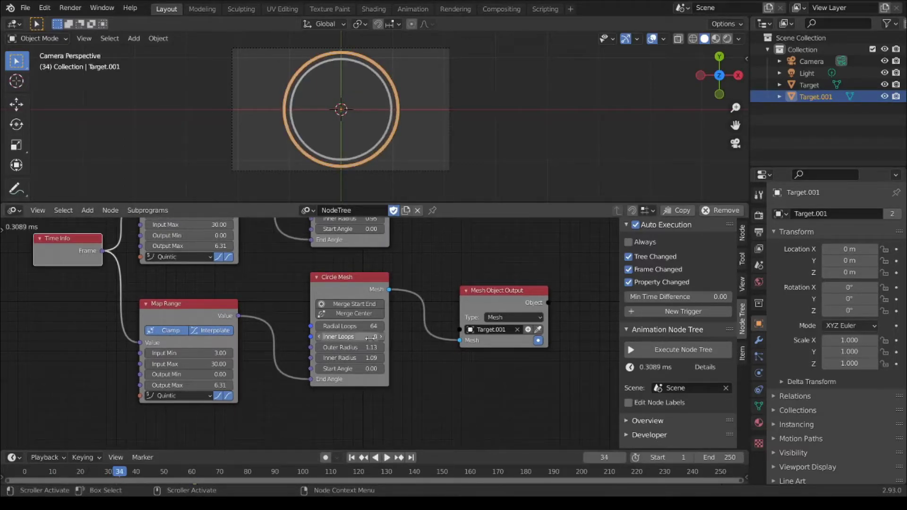
Set the lower Map Range's Output Max to -6.31 and play the animation from the start to check the outer ring's direction
left_click(165, 385)
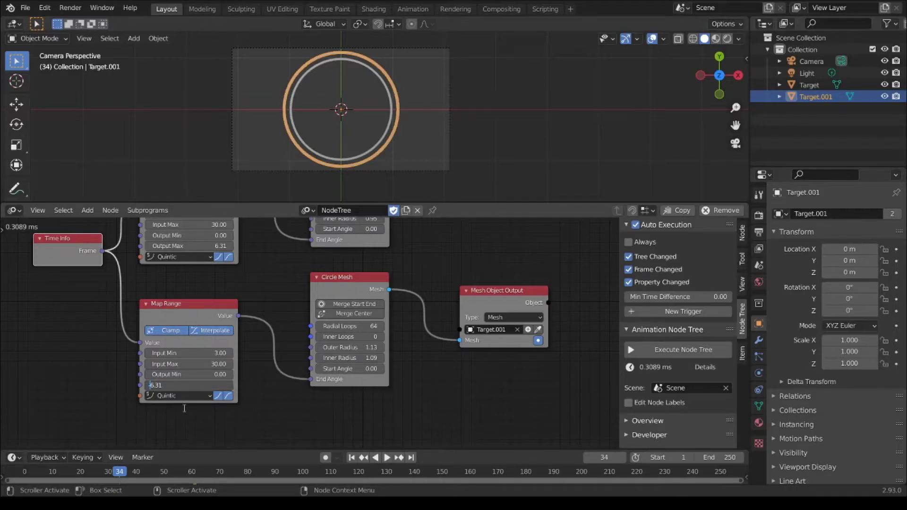
type("-")
key("Return")
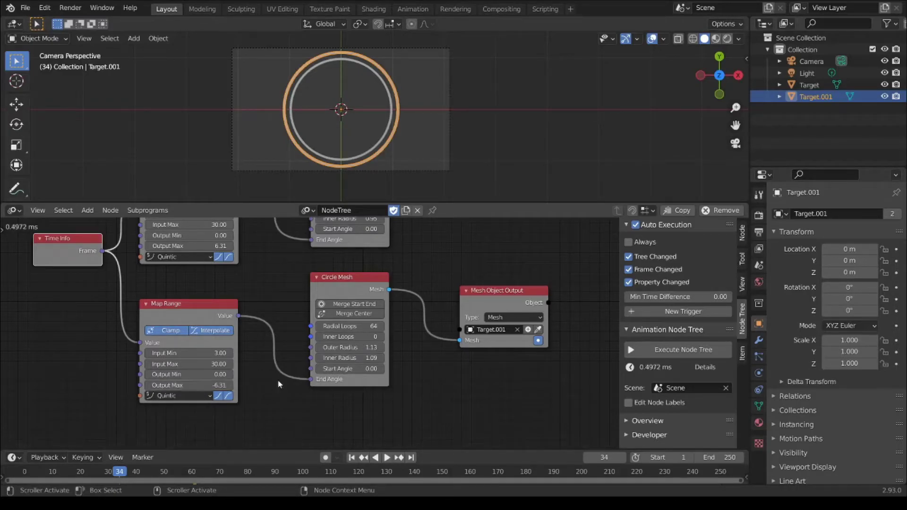
key("shift+Left")
key("space")
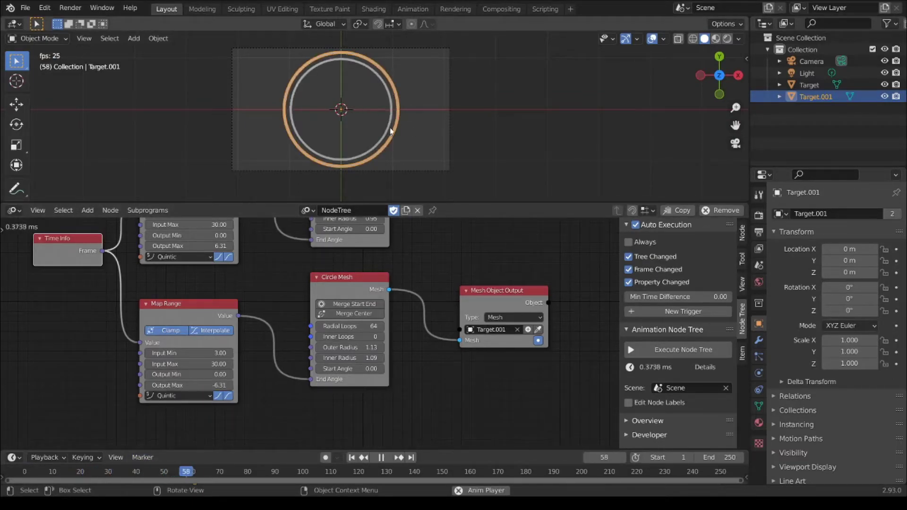
key("space")
Add a new Circle Mesh node below the second ring's node chain
scroll(424, 362, "down", 4)
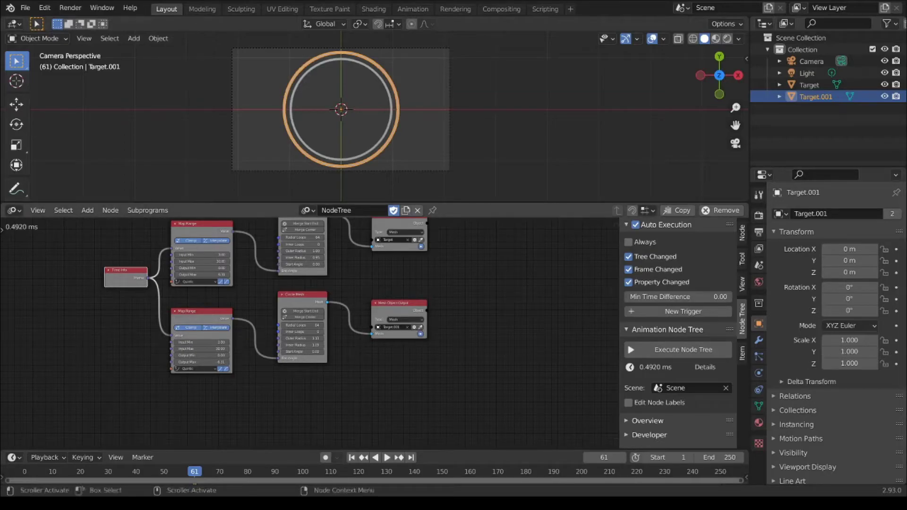
left_click(280, 406)
middle_click_drag(279, 404, 279, 390)
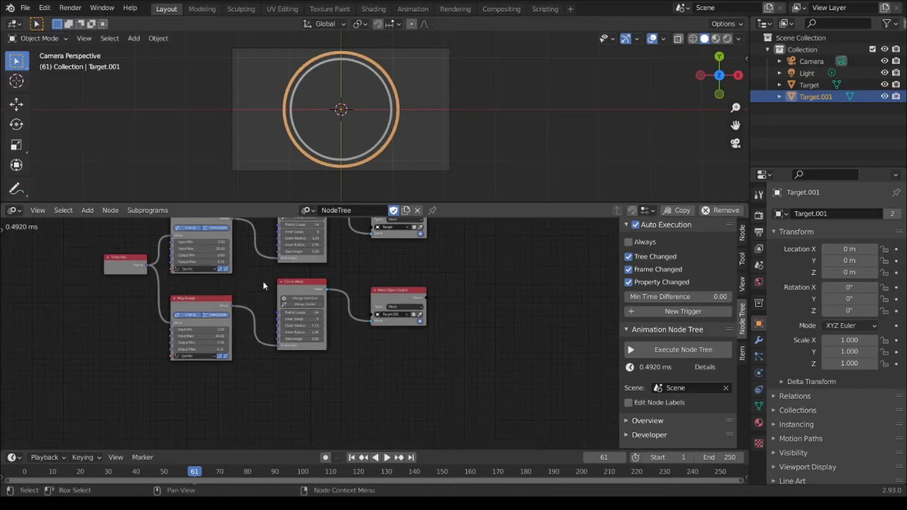
left_click_drag(263, 279, 471, 325)
middle_click_drag(342, 372, 339, 379)
left_click_drag(260, 298, 437, 326)
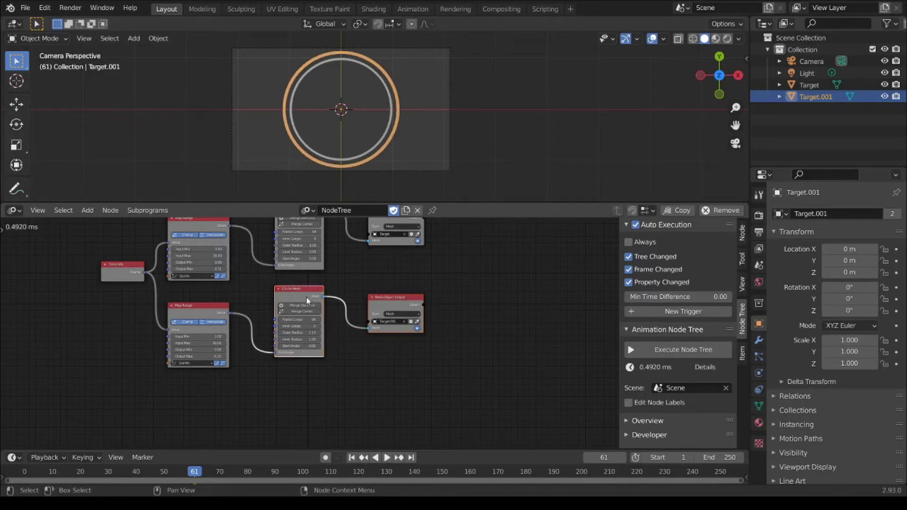
key("shift+a")
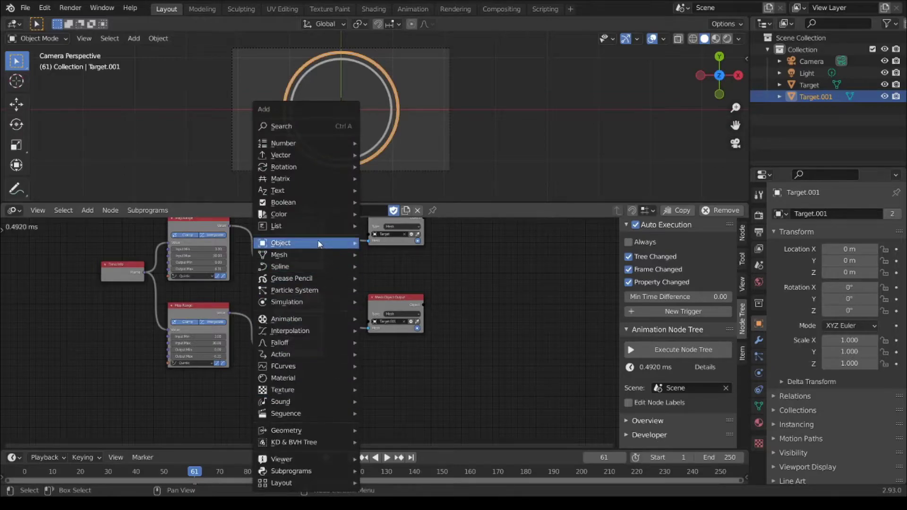
mouse_move(309, 252)
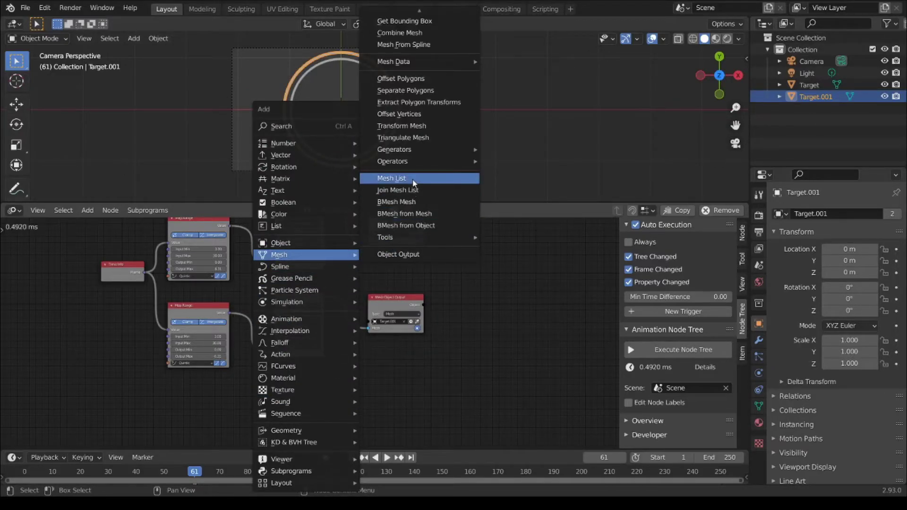
mouse_move(449, 150)
left_click(513, 172)
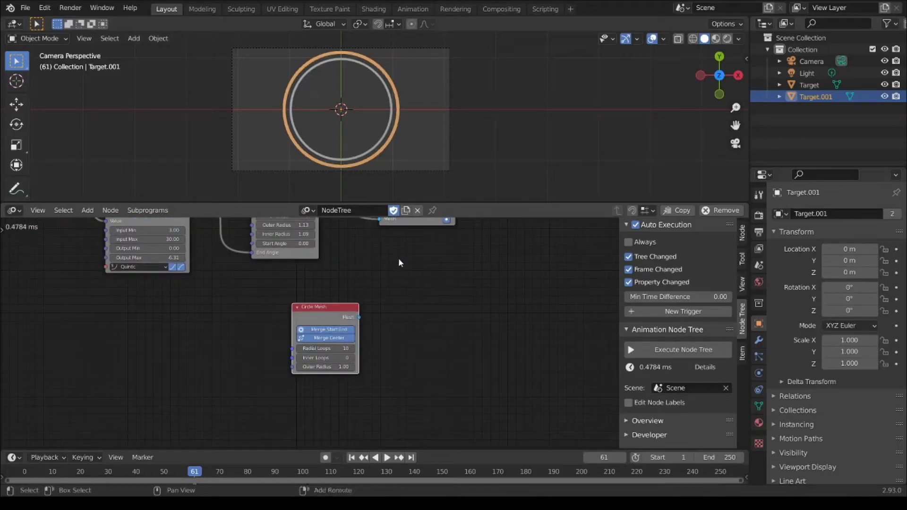
Duplicate the Mesh Object Output node beside the new Circle Mesh, create a new target object for it and connect the mesh to it
middle_click_drag(408, 224, 388, 268)
left_click(387, 267)
key("shift+d")
left_click(422, 389)
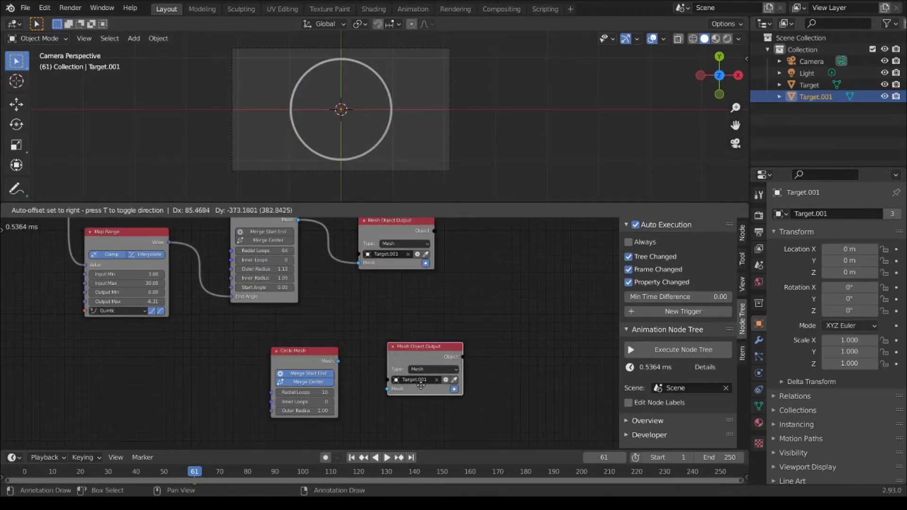
left_click(445, 382)
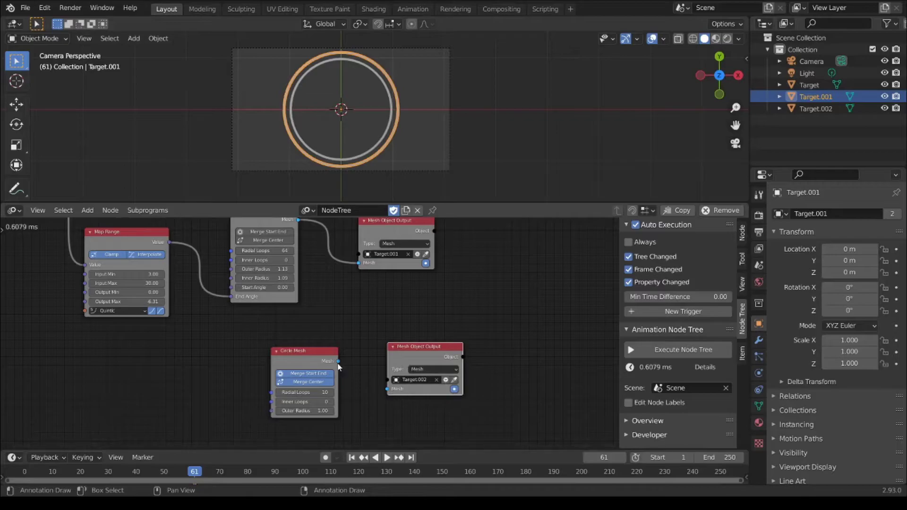
left_click_drag(338, 361, 392, 390)
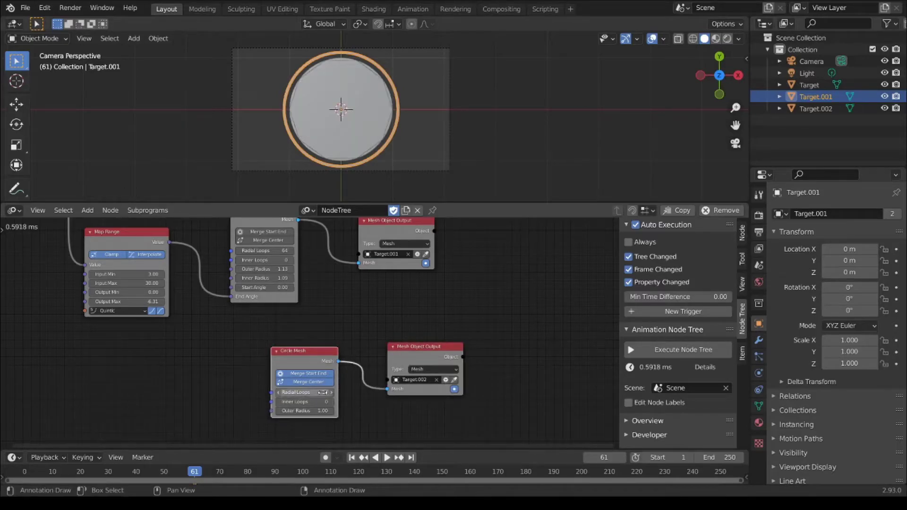
Turn the new circle into a diamond outline with 4 Radial Loops, Merge Center off, Outer Radius 0.91 and Inner Radius 0.83
left_click(307, 392)
type("4")
key("Return")
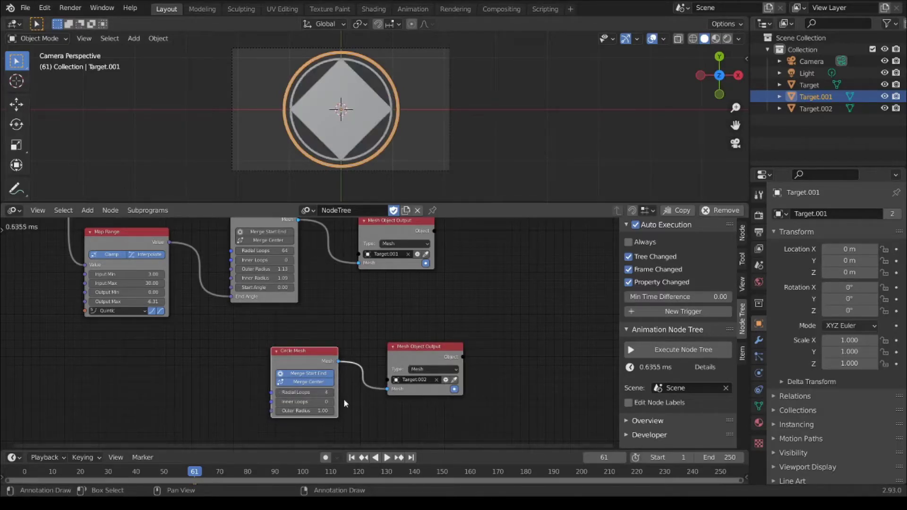
left_click(314, 386)
middle_click_drag(361, 410, 351, 394)
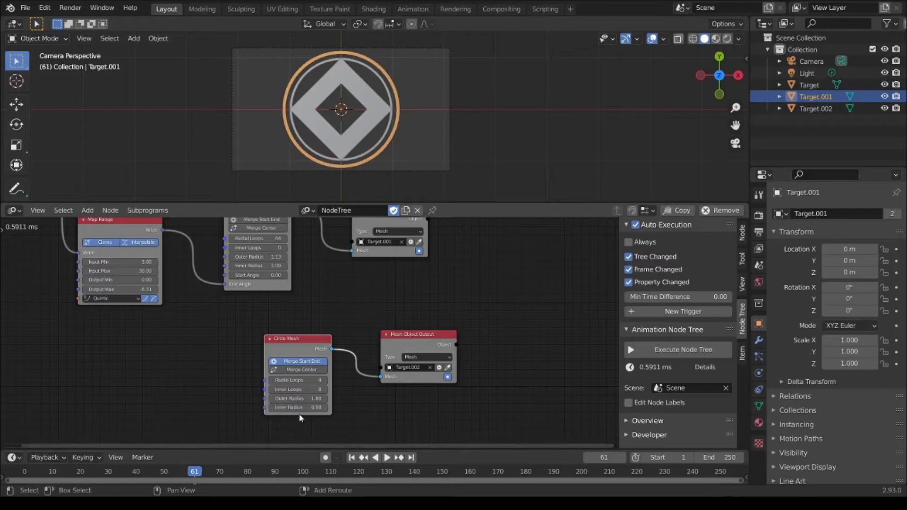
mouse_move(300, 407)
left_mouse_down()
mouse_move(343, 408)
mouse_move(279, 398)
mouse_move(306, 407)
left_mouse_up()
middle_click_drag(420, 414, 365, 407)
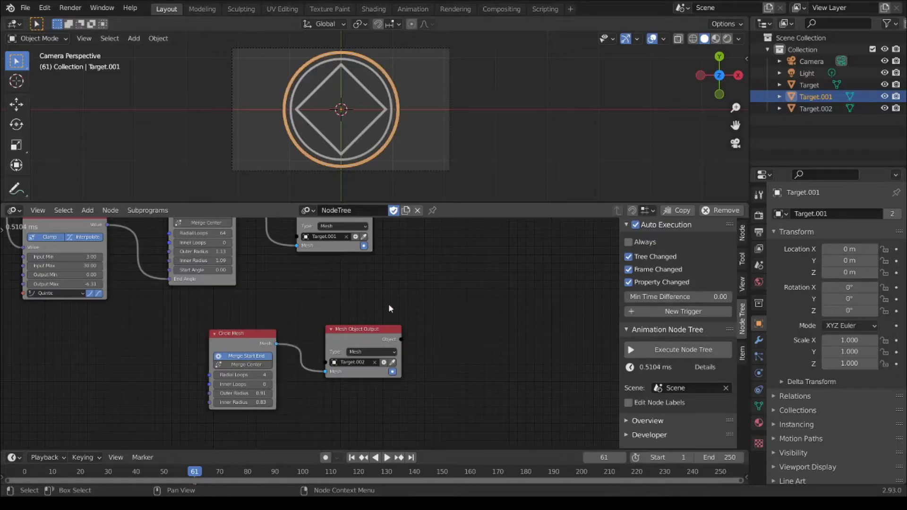
Add an Object Transforms Output node, connect the diamond's object output to it and enable scale on X, Y and Z
key("shift+a")
mouse_move(385, 256)
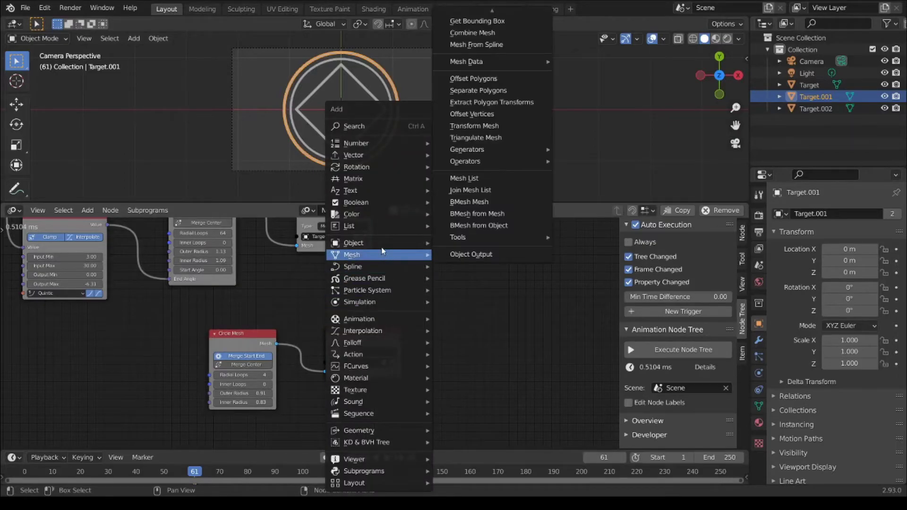
left_click(493, 309)
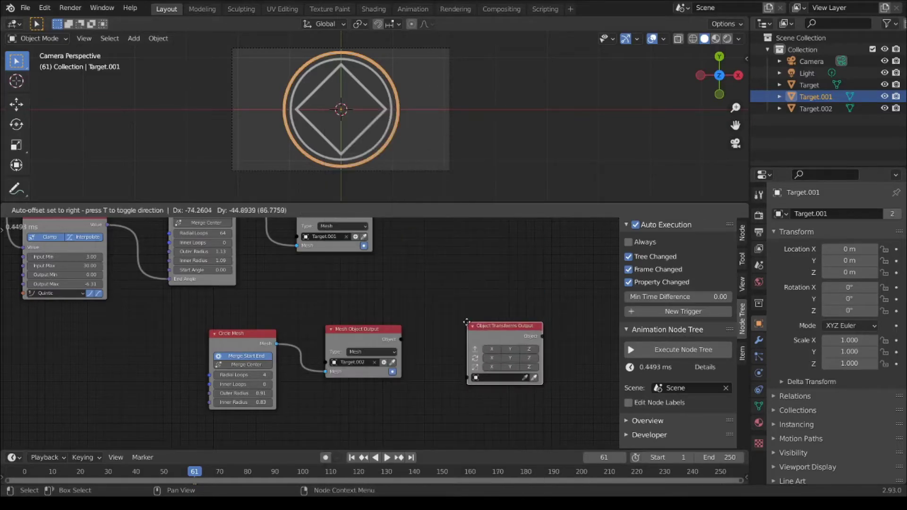
left_click(491, 313)
left_click_drag(401, 339, 530, 356)
left_click_drag(208, 326, 385, 334)
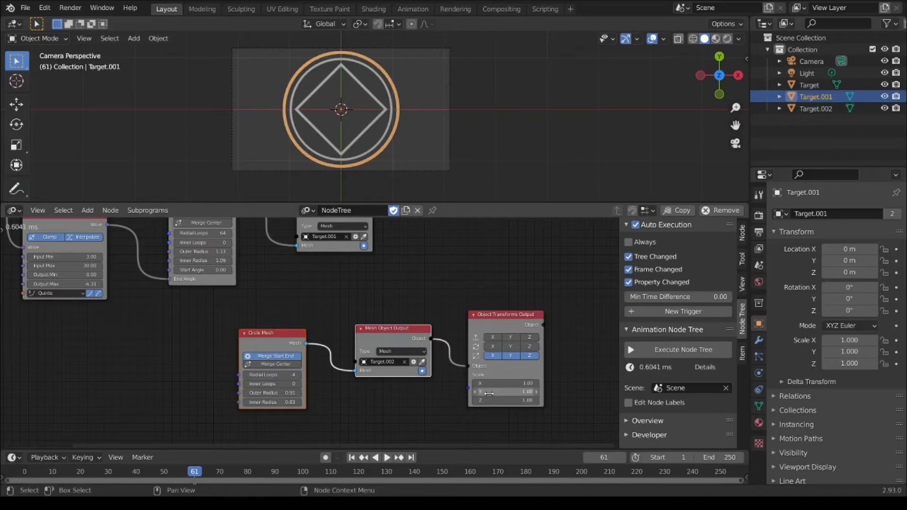
mouse_move(488, 384)
left_mouse_down()
mouse_move(488, 400)
mouse_move(442, 400)
mouse_move(484, 400)
mouse_move(480, 384)
mouse_move(466, 383)
mouse_move(491, 383)
left_mouse_up()
scroll(165, 288, "down", 2)
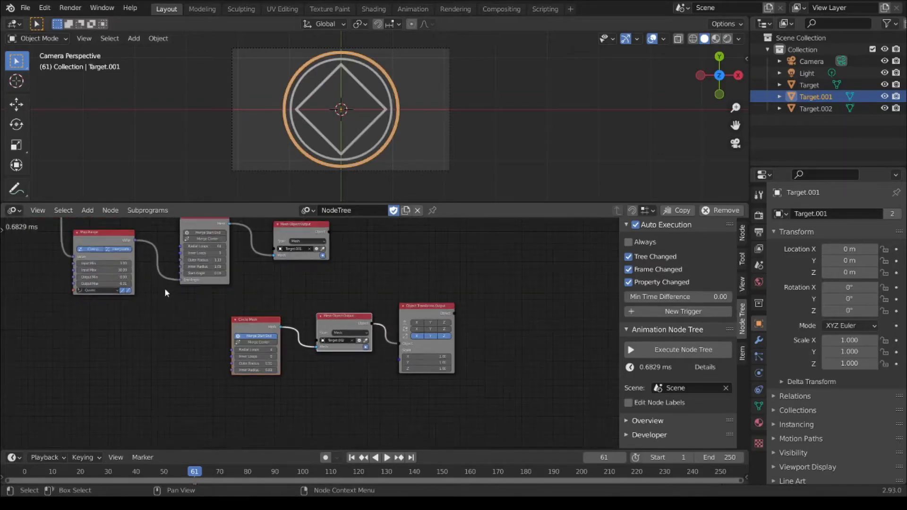
Duplicate the Time Info and Map Range nodes and place the copies beside the diamond's Circle Mesh node
middle_click_drag(164, 288, 224, 322)
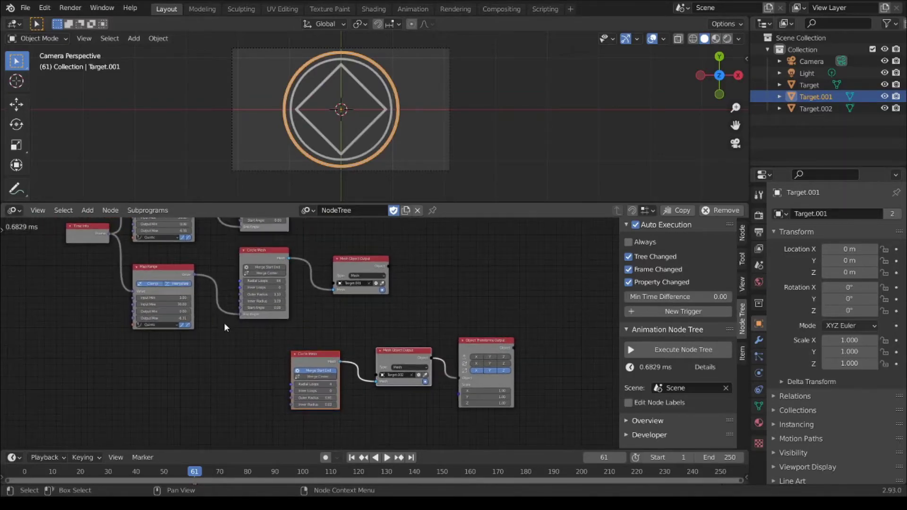
left_click(83, 237)
key("shift+d")
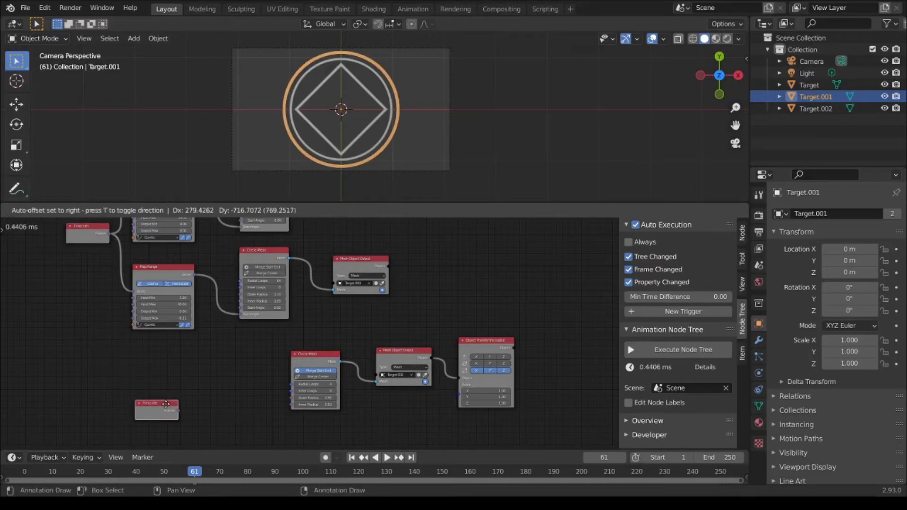
left_click(168, 393)
left_click(156, 270)
key("shift+d")
left_click(231, 375)
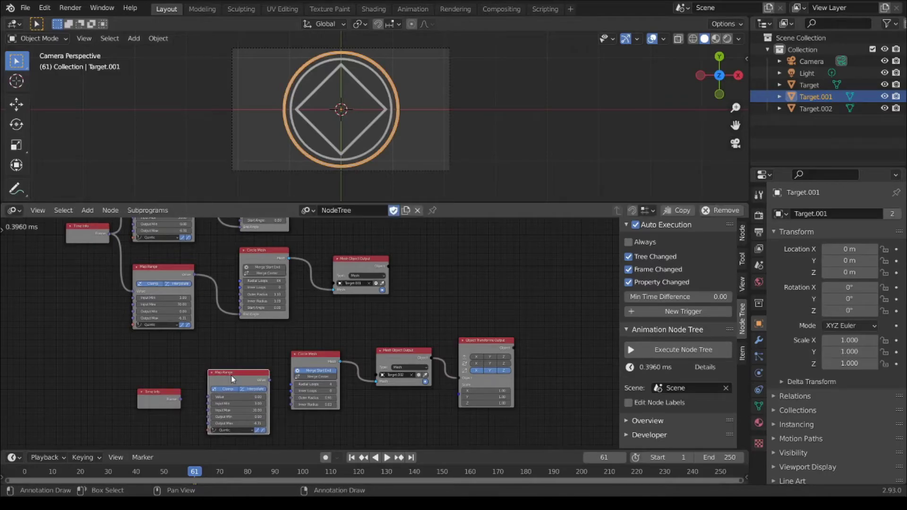
Connect the copied Time Info's Frame to the copied Map Range's Value and reset that Map Range to its defaults
scroll(231, 376, "down", 3, "shift")
scroll(188, 349, "up", 1)
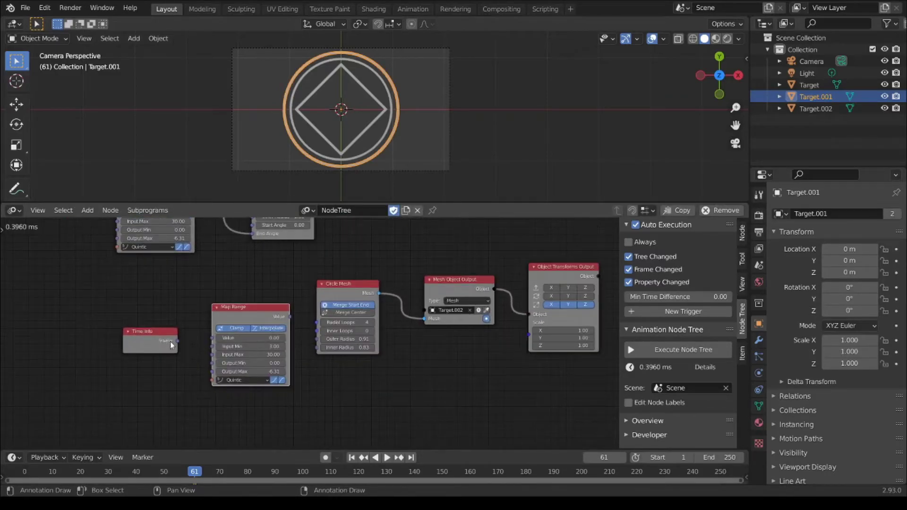
left_click_drag(177, 341, 214, 336)
left_click(239, 315)
key("BackSpace")
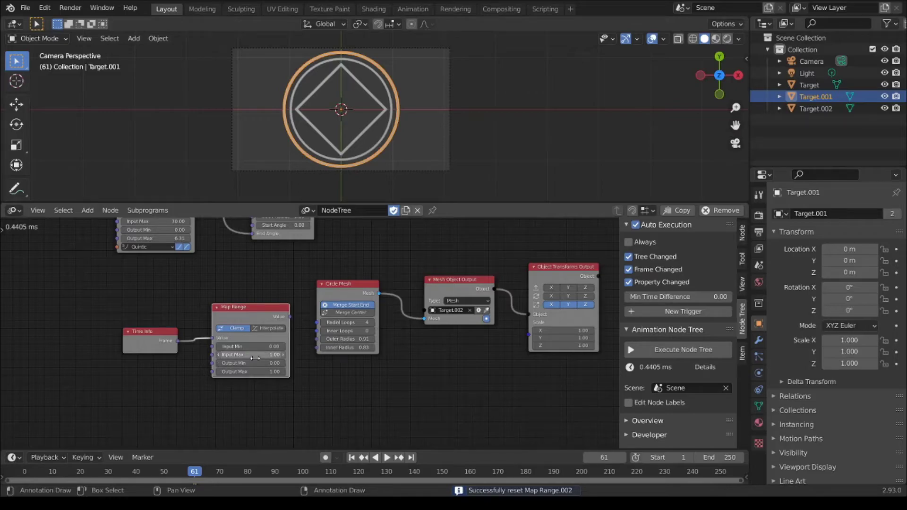
Move the Time Info and Map Range below the diamond's chain and link the mapped value to Scale through a Vector from Value node
left_click_drag(145, 314, 265, 347)
key("g")
left_click(434, 415)
middle_click_drag(501, 336, 360, 331)
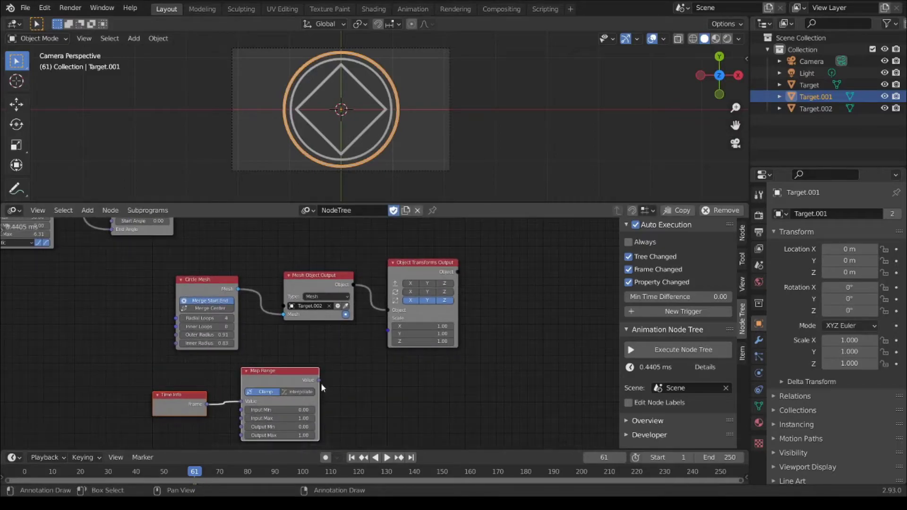
left_click_drag(318, 380, 389, 327)
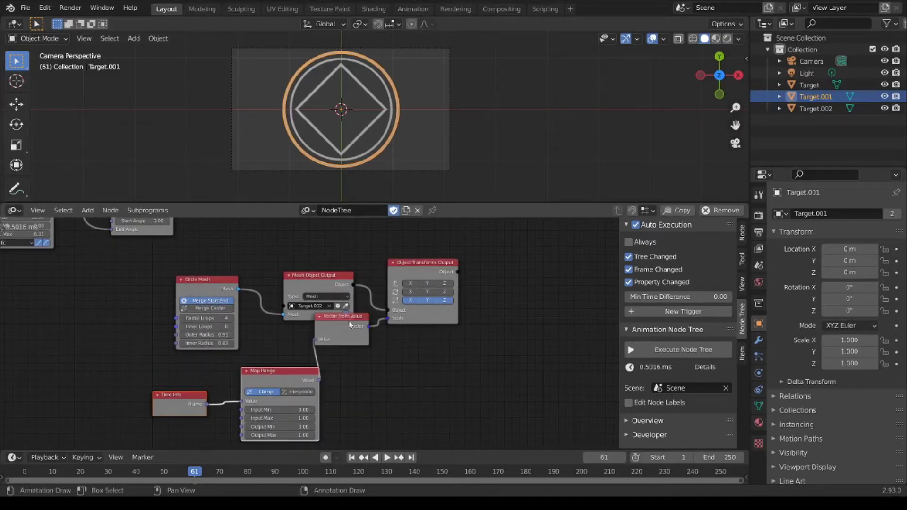
left_click(343, 377)
middle_click_drag(341, 379, 332, 322)
left_click_drag(274, 322, 239, 334)
left_click_drag(168, 355, 106, 372)
Set the diamond's Map Range to Input Min 9 and Input Max 40
scroll(259, 366, "up", 1)
scroll(247, 387, "up", 1)
double_click(261, 362)
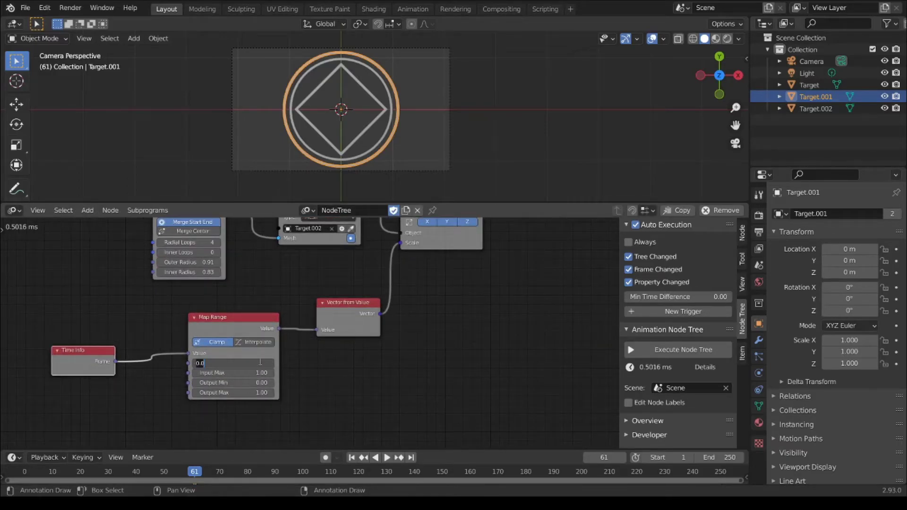
type("1")
key("Return")
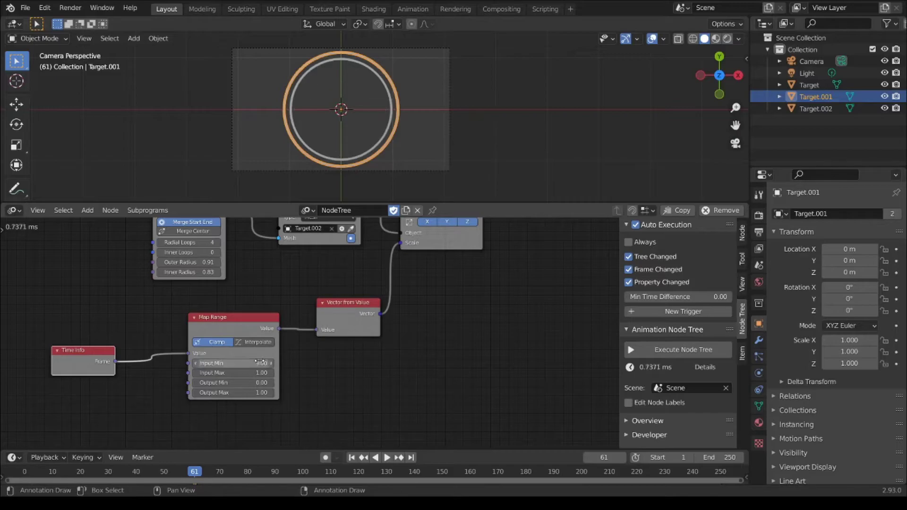
double_click(247, 374)
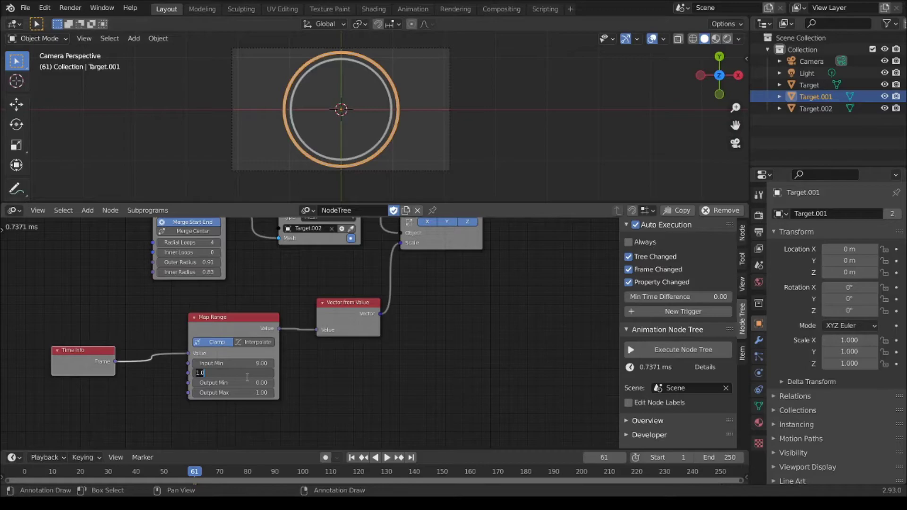
type("40")
key("Return")
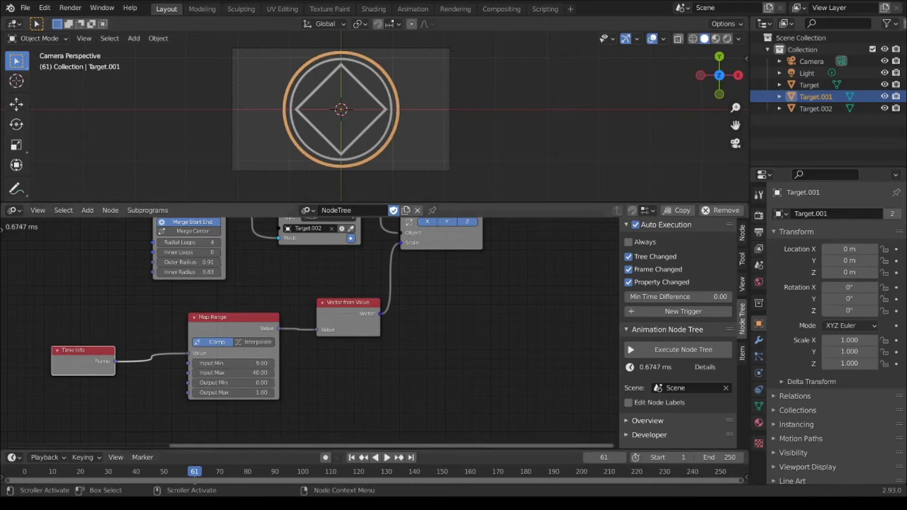
Play the animation from frame 0 to examine the diamond scaling up inside the rings
left_click_drag(185, 476, 26, 479)
key("space")
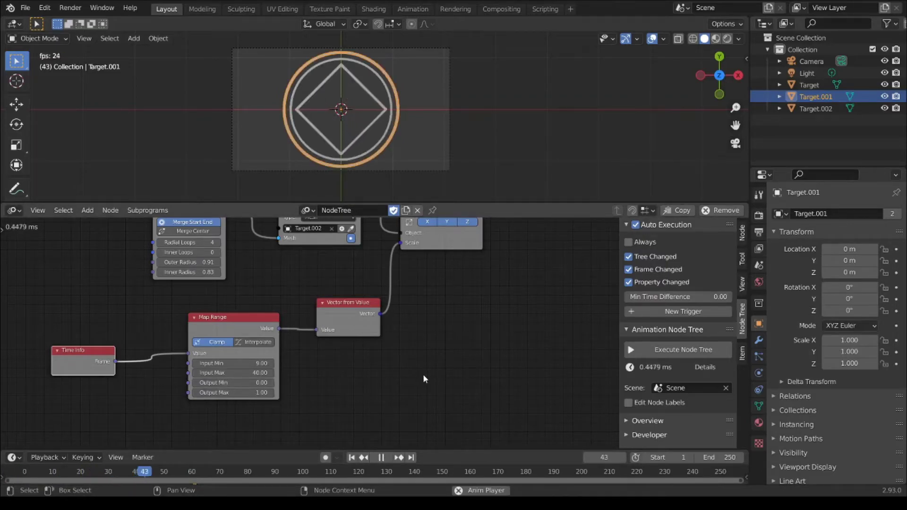
key("space")
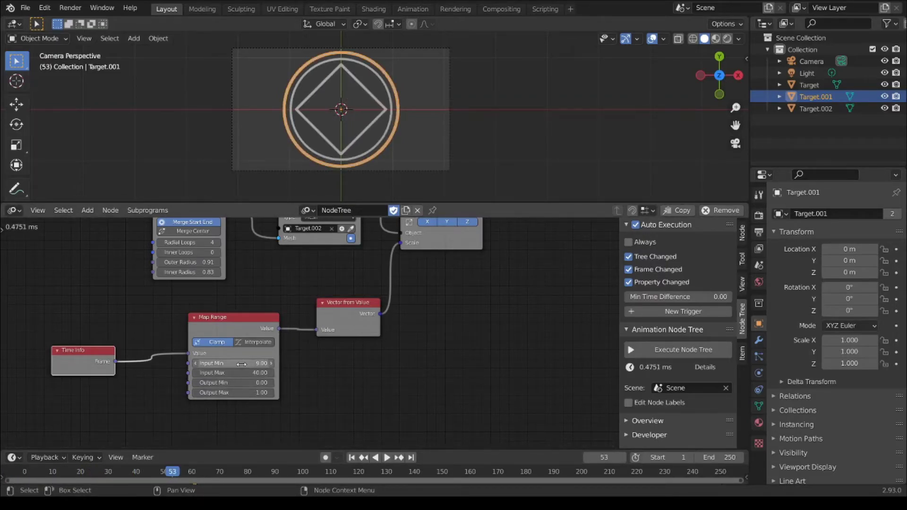
Enable interpolation on the diamond's Map Range with Quintic easing in and out, and replay the animation from frame 0
left_click(255, 343)
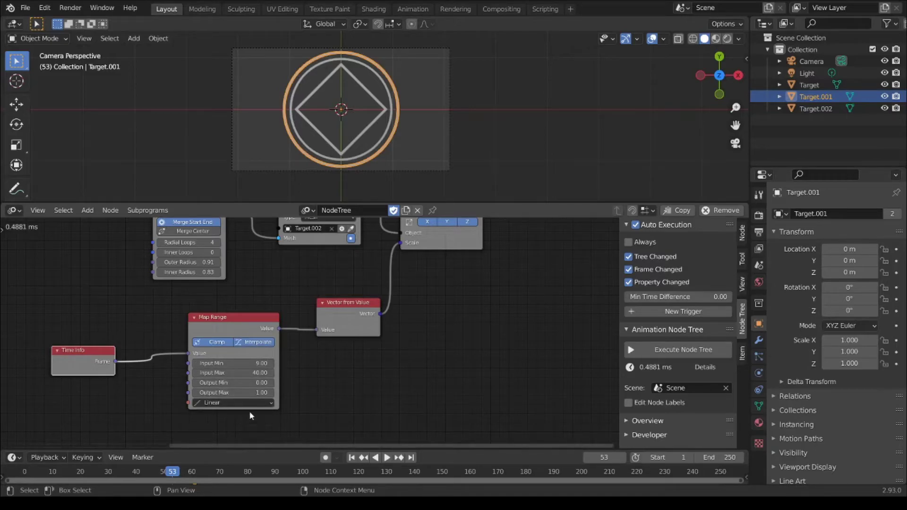
left_click(223, 402)
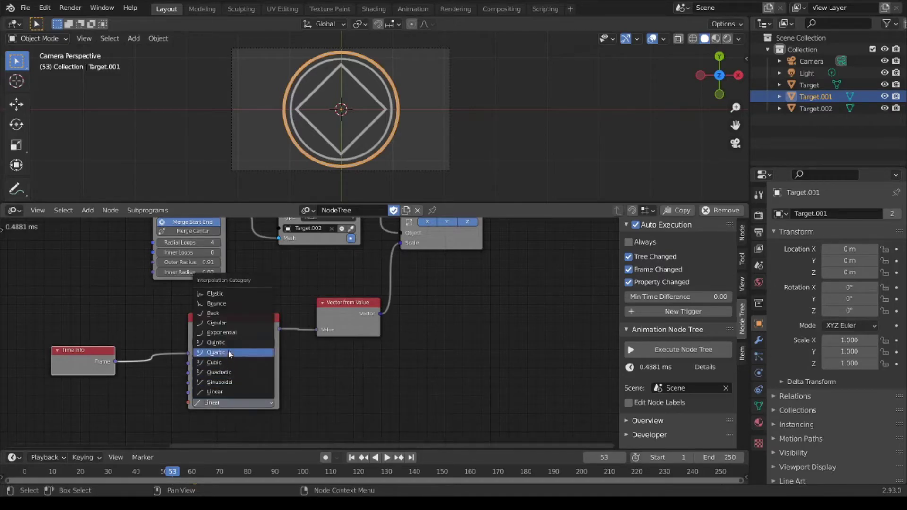
left_click(241, 350)
left_click(261, 403)
left_click_drag(137, 472, 24, 472)
key("space")
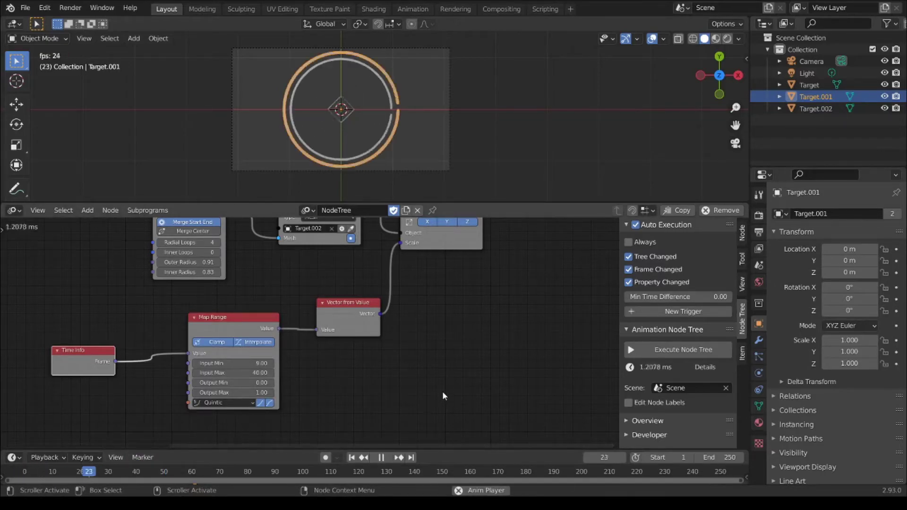
Enable X, Y and Z rotation on the diamond's Object Transforms Output and move the scale-driving nodes further down to make room
key("space")
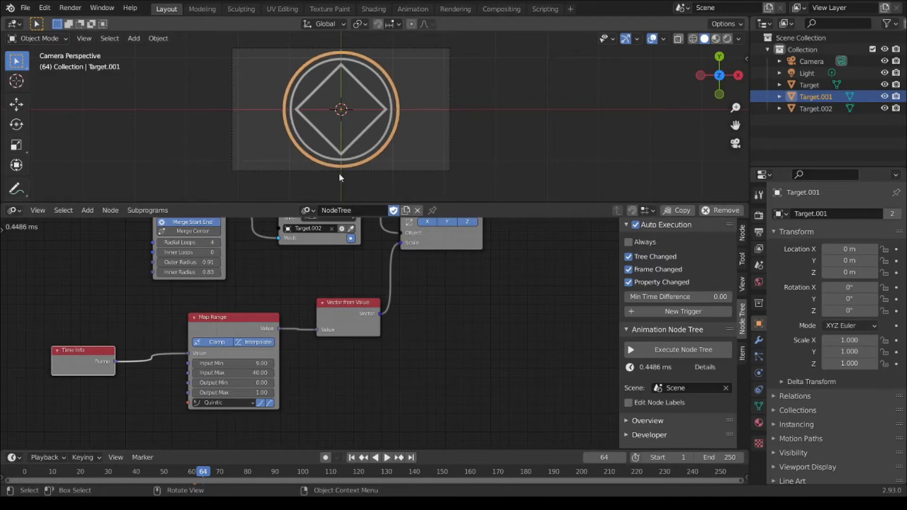
middle_click_drag(430, 304, 408, 355)
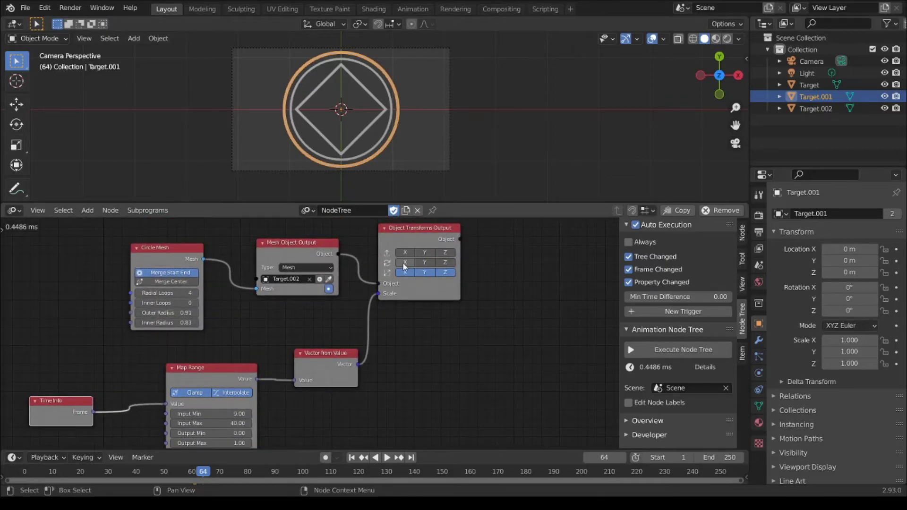
left_click_drag(405, 267, 449, 265)
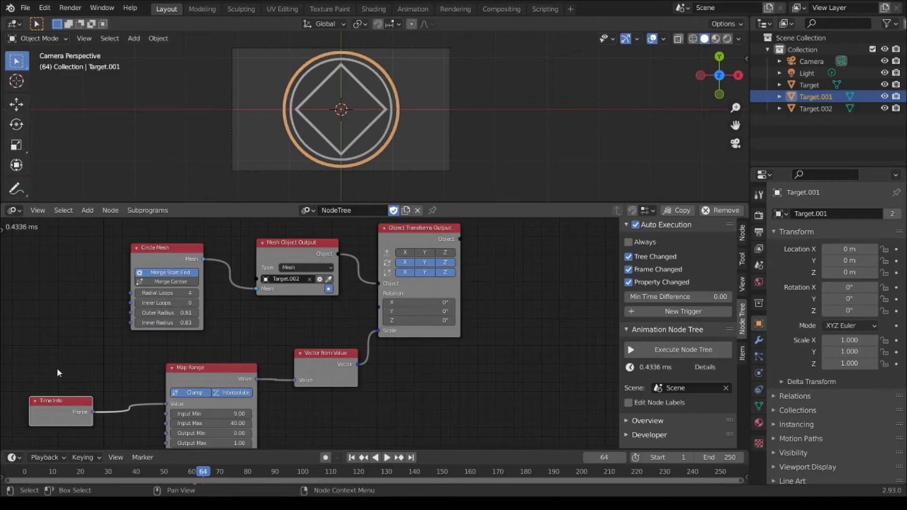
left_click_drag(49, 367, 341, 422)
left_click_drag(337, 352, 337, 407)
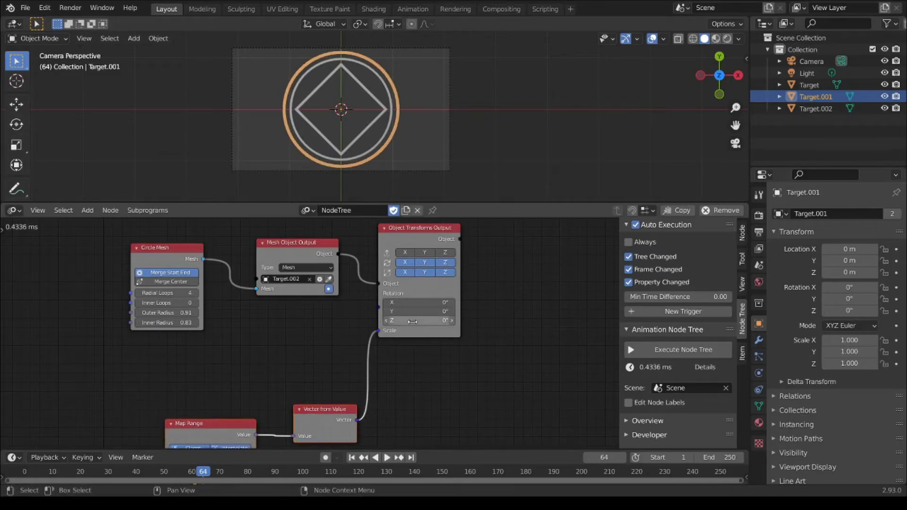
left_click_drag(412, 321, 552, 321)
right_click(433, 321)
Duplicate the diamond's Time Info and Map Range nodes and place the copies above the originals
scroll(249, 352, "down", 2)
middle_click_drag(250, 365, 258, 299)
left_click_drag(63, 345, 262, 413)
key("shift+d")
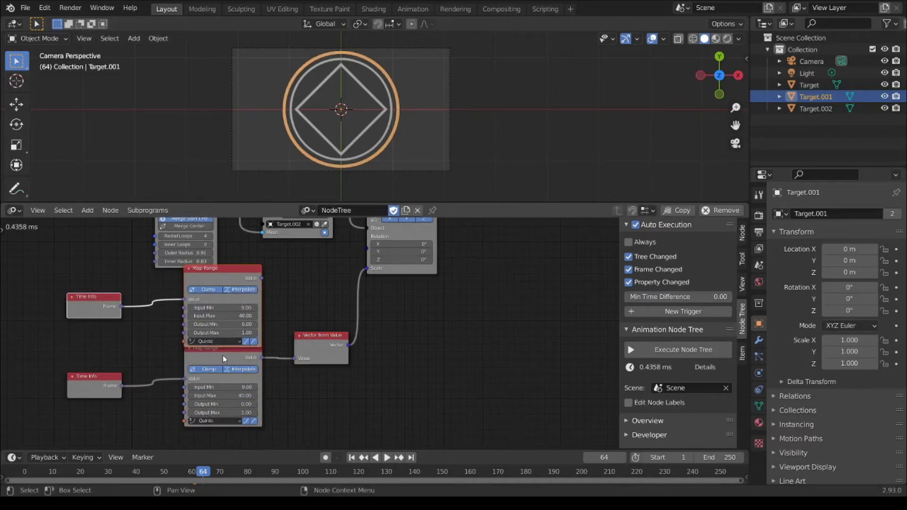
left_click_drag(89, 410, 91, 408)
left_click_drag(115, 309, 115, 335)
left_click_drag(213, 276, 211, 302)
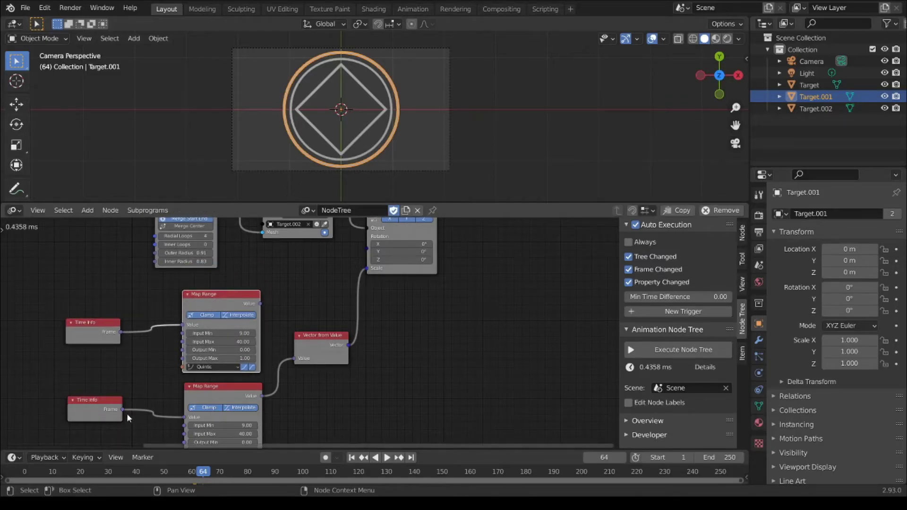
Feed the duplicated Map Range from the original Time Info, delete the duplicate Time Info and tidy the surrounding nodes
left_click_drag(122, 409, 182, 325)
key("x")
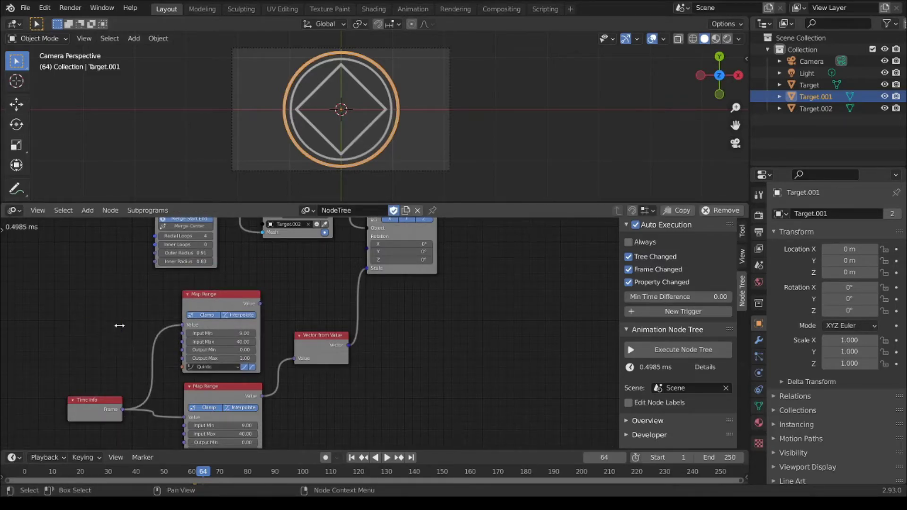
left_click_drag(86, 399, 74, 350)
left_click_drag(214, 295, 203, 291)
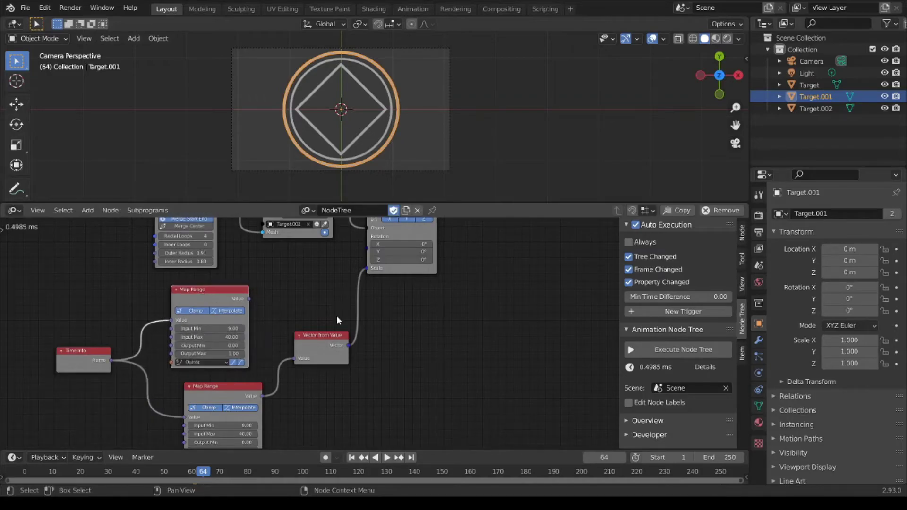
left_click_drag(332, 335, 336, 374)
Reset the duplicated Map Range and link its value to Rotation through the Z input of a Combine Euler node using degrees
left_click(226, 300)
key("BackSpace")
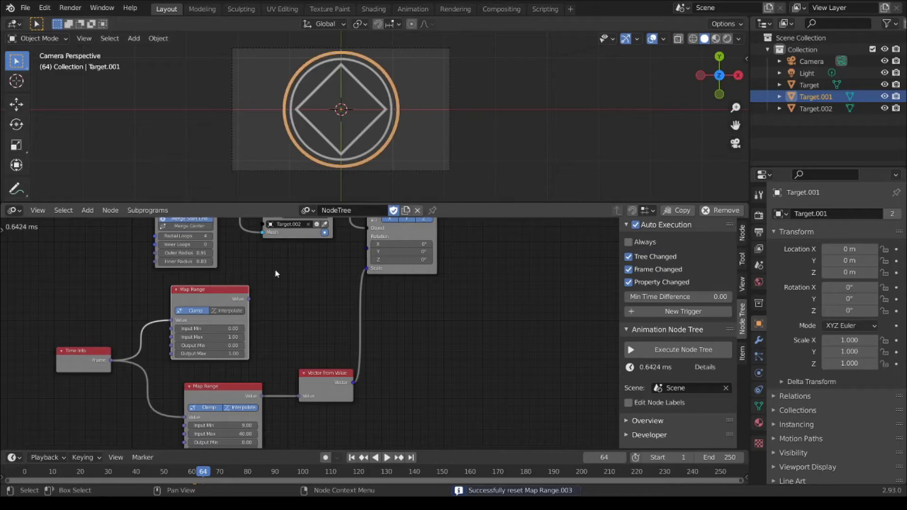
left_click_drag(246, 297, 367, 251)
left_click(278, 301)
mouse_move(286, 297)
left_mouse_down()
mouse_move(277, 314)
mouse_move(285, 314)
left_mouse_up()
left_click(292, 287)
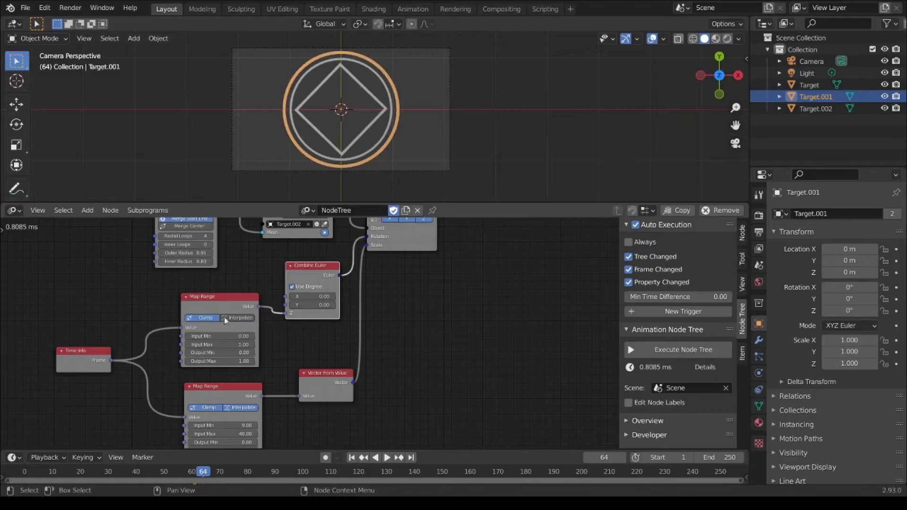
Spread the Time Info and both Map Range nodes farther from the Combine Euler and Vector from Value nodes
left_click_drag(222, 308, 201, 309)
left_click_drag(87, 356, 56, 365)
mouse_move(215, 390)
left_mouse_down()
mouse_move(171, 392)
mouse_move(205, 399)
left_mouse_up()
middle_click_drag(252, 379, 251, 332)
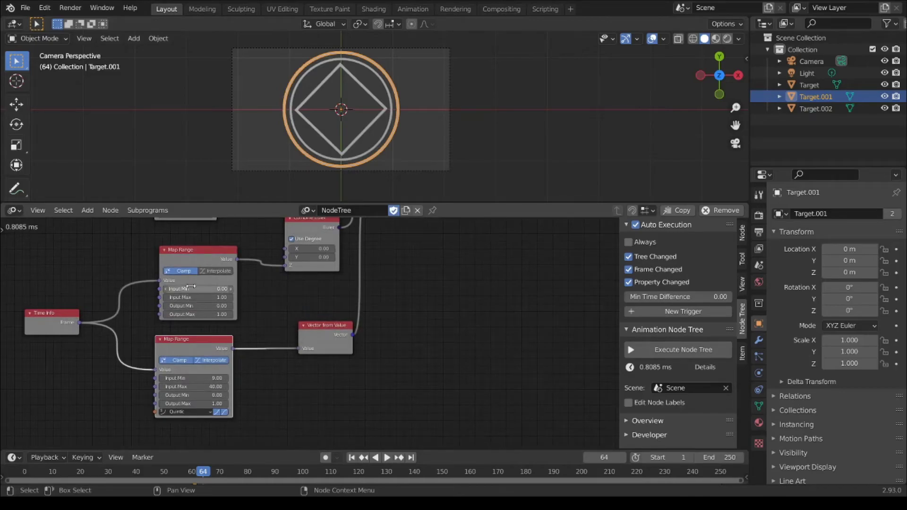
Set the rotation Map Range's Input Min to 40, copied from the scale Map Range, and its Input Max to 150
left_click(207, 386)
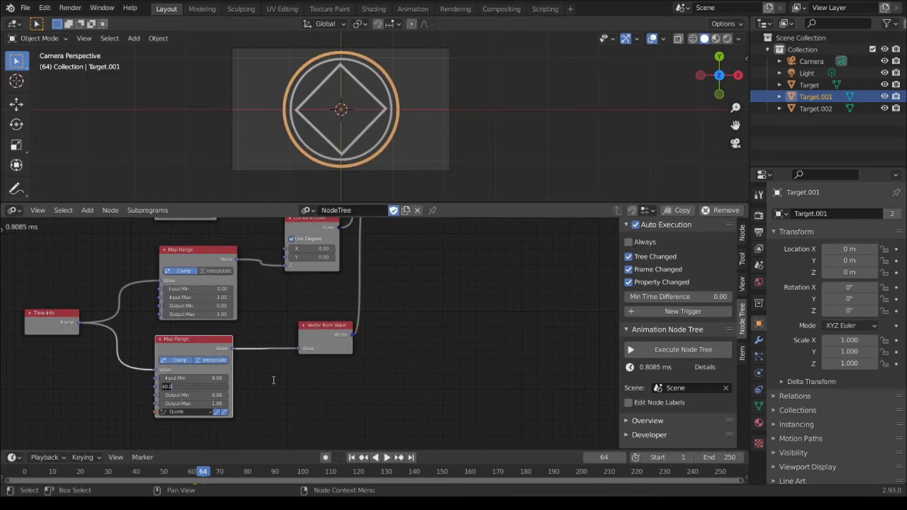
key("ctrl+c")
key("Return")
left_click(199, 287)
key("ctrl+v")
key("Return")
left_click(198, 296)
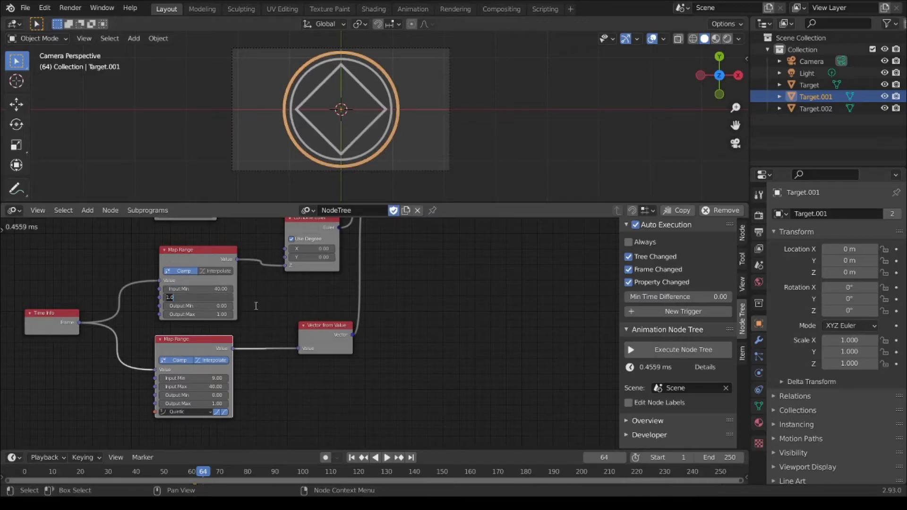
key("Return")
left_click(214, 296)
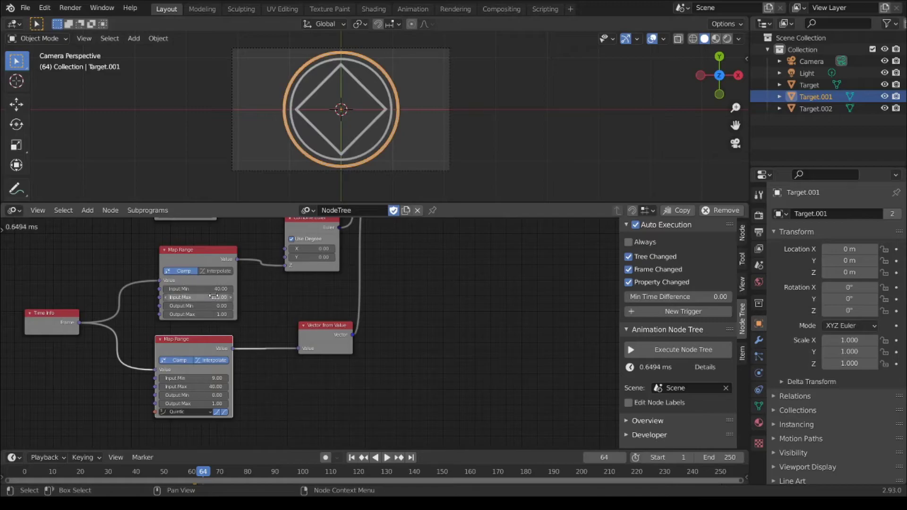
key("Return")
Set the scene's end frame to 120
left_click(718, 457)
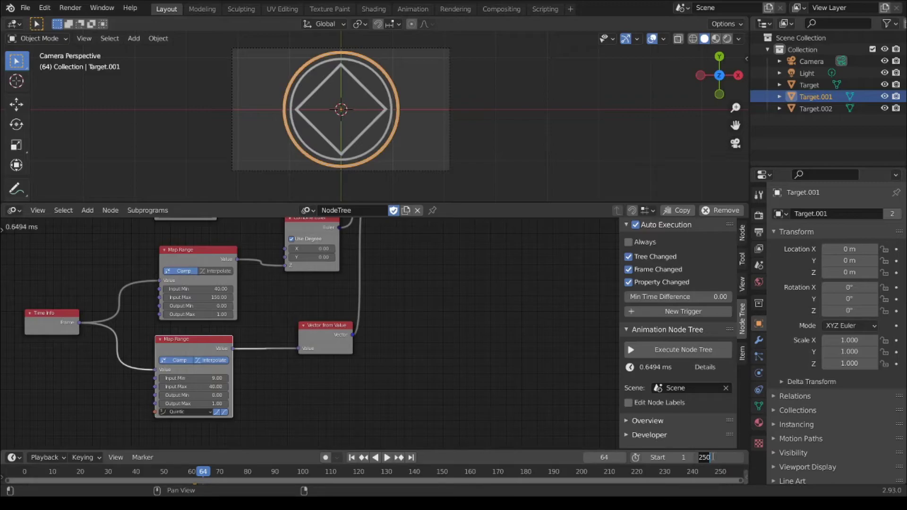
type("120")
key("Return")
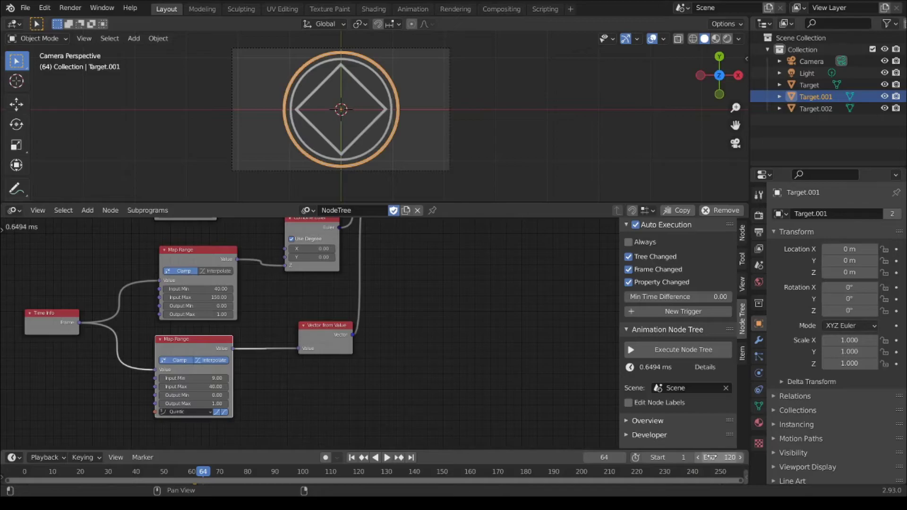
Set the rotation Map Range's Output Max to 150
left_click_drag(207, 315, 225, 315)
left_click(191, 315)
type("1.0")
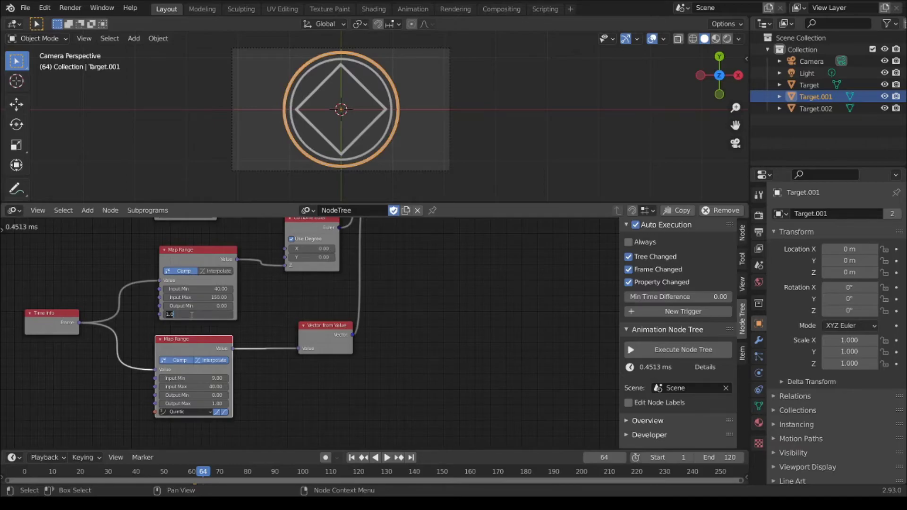
type("0")
key("Return")
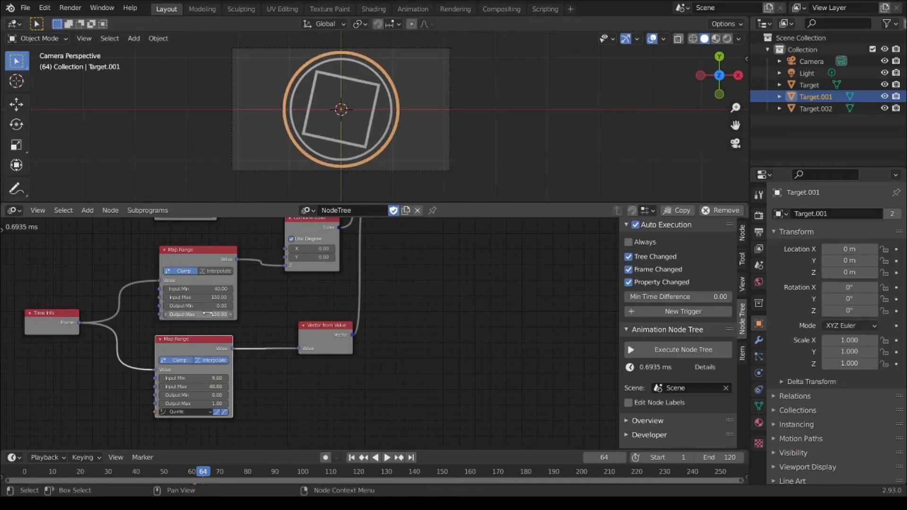
Enable Interpolate on the rotation Map Range and move the scale Map Range lower to clear it
left_click(227, 262)
left_click(222, 271)
left_click(189, 343)
left_click_drag(190, 343, 190, 357)
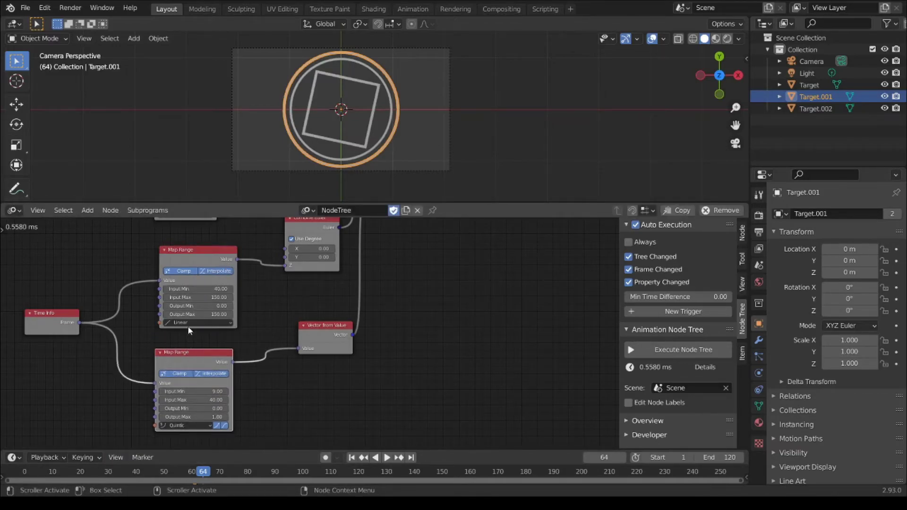
Play the animation from frame 0 to examine the diamond's rotation after it scales up
left_click(25, 472)
key("space")
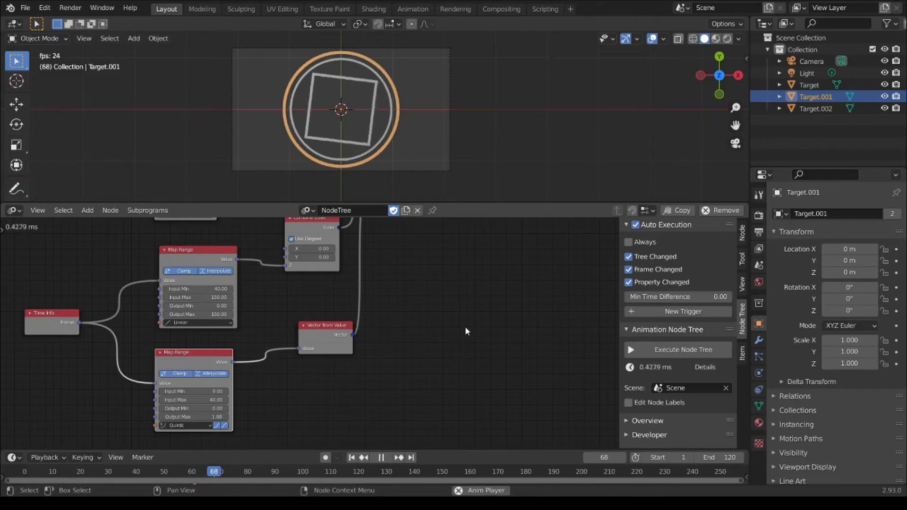
key("space")
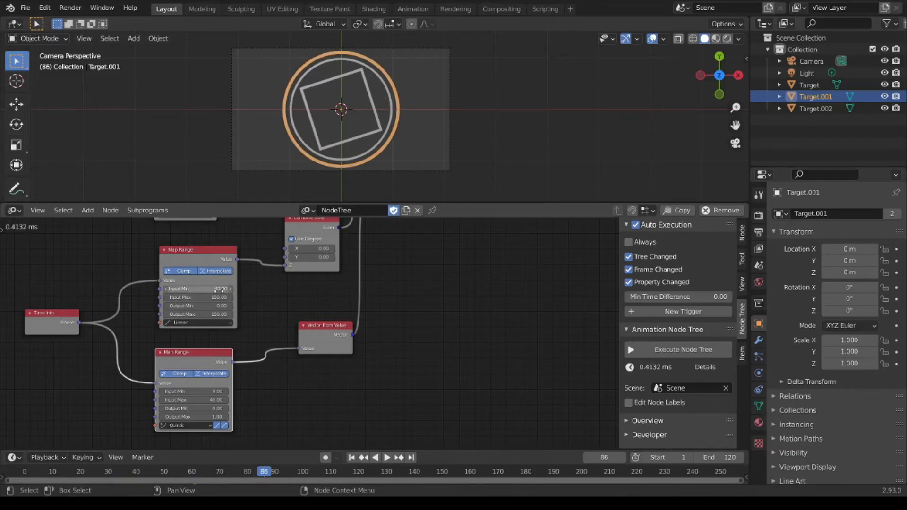
Set the rotation Map Range's Input Min to 35 and replay the animation from the start frame
left_click_drag(196, 288, 181, 288)
key("Escape")
left_click(206, 289)
type("35")
key("Return")
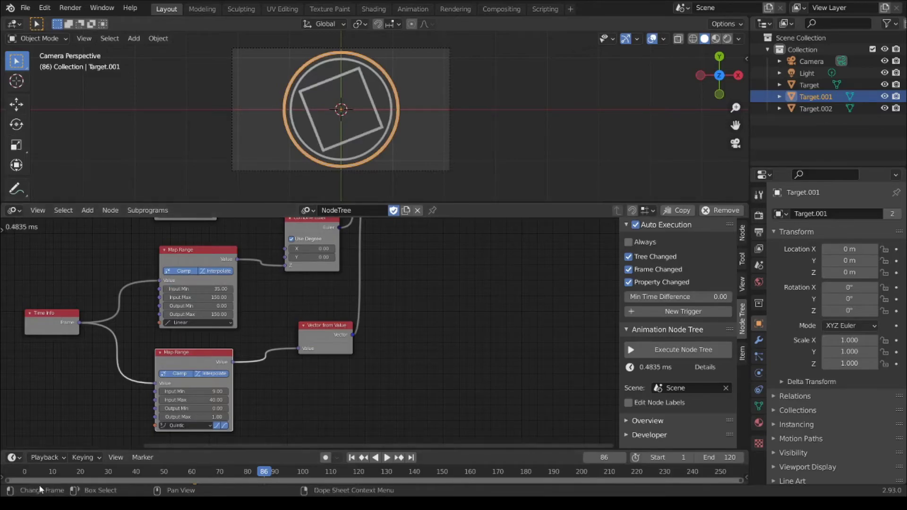
key("shift+Left")
key("space")
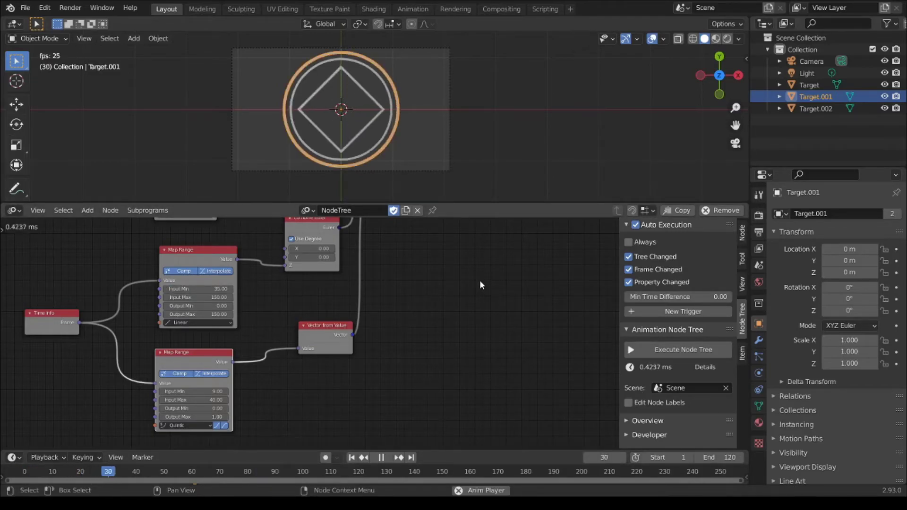
key("space")
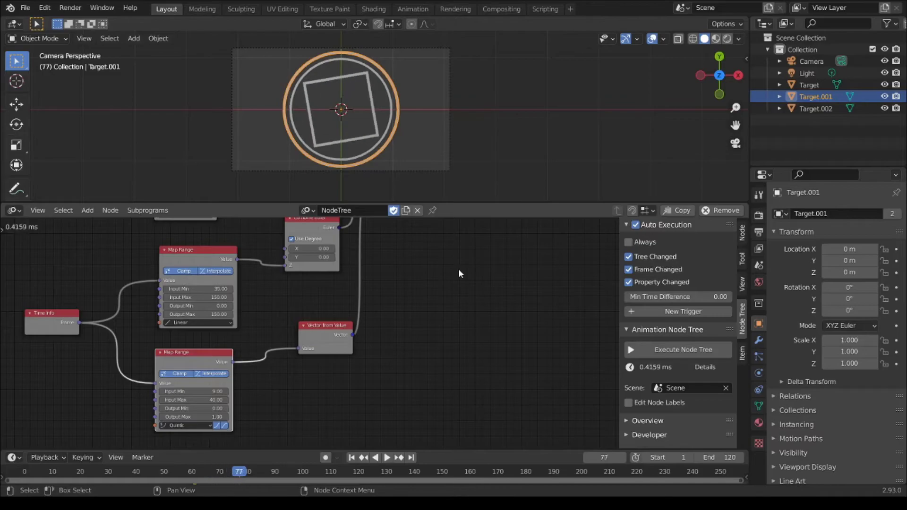
Duplicate the diamond's entire node chain, from Circle Mesh to Object Transforms Output, and place the copy beside the original
scroll(458, 270, "down", 3)
middle_click_drag(458, 270, 422, 385)
middle_click_drag(300, 391, 317, 335)
left_click_drag(78, 244, 426, 422)
middle_click_drag(397, 357, 308, 365)
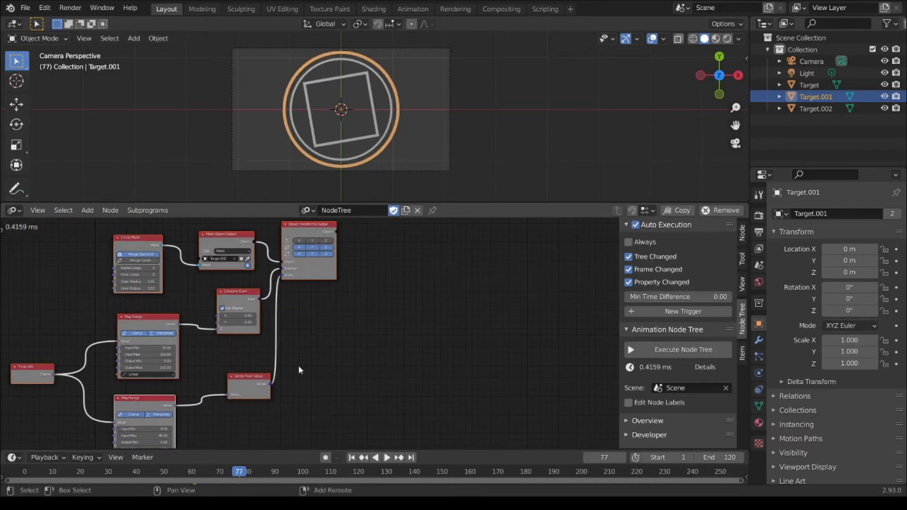
key("shift+d")
left_click(614, 370)
Create a new target object for the copied chain's Mesh Object Output and select that object in the Outliner
middle_click_drag(495, 345, 372, 328)
scroll(448, 260, "up", 4)
left_click(415, 242)
middle_click_drag(398, 268, 406, 290)
left_click(816, 120)
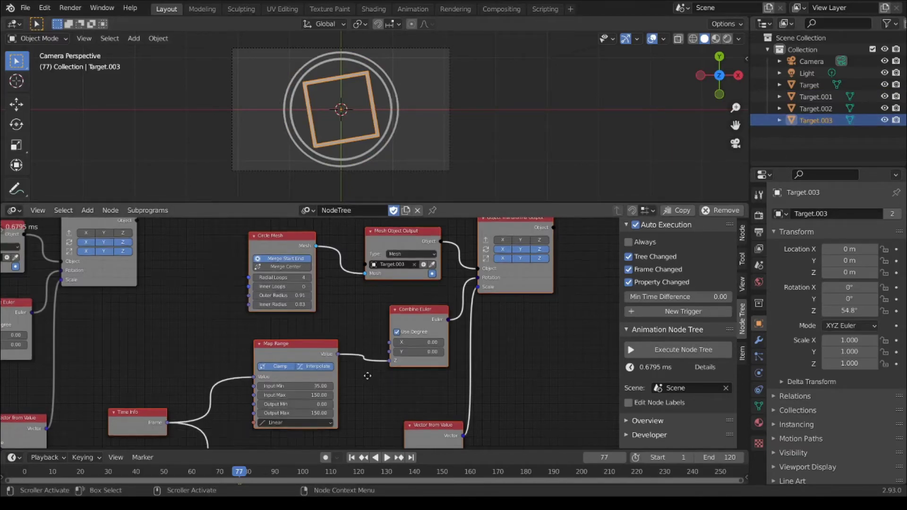
Insert a Math node between the copied chain's rotation Map Range and Combine Euler
scroll(366, 370, "up", 1)
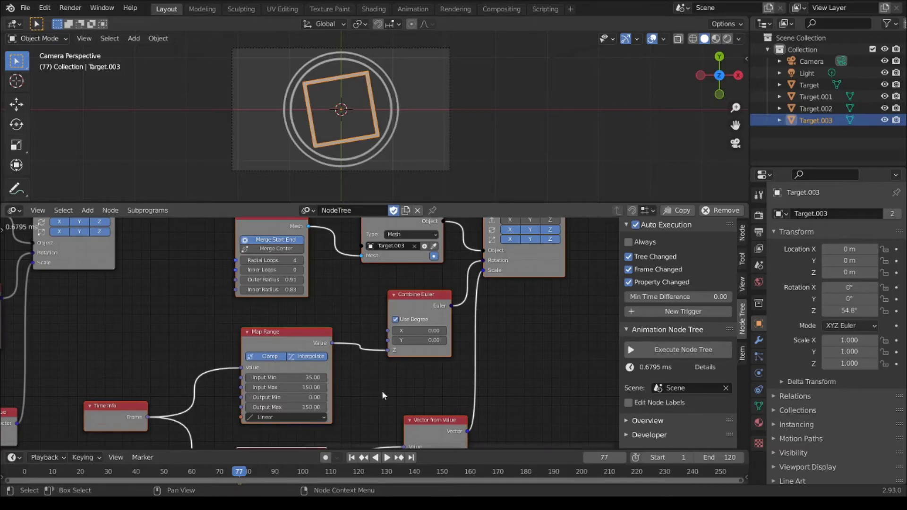
middle_click_drag(382, 391, 380, 337)
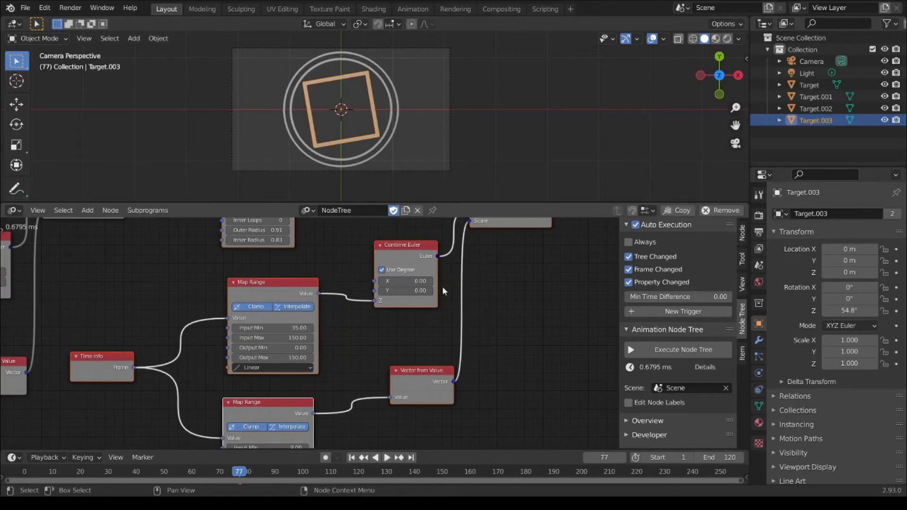
scroll(224, 300, "down", 2)
key("shift+a")
mouse_move(236, 143)
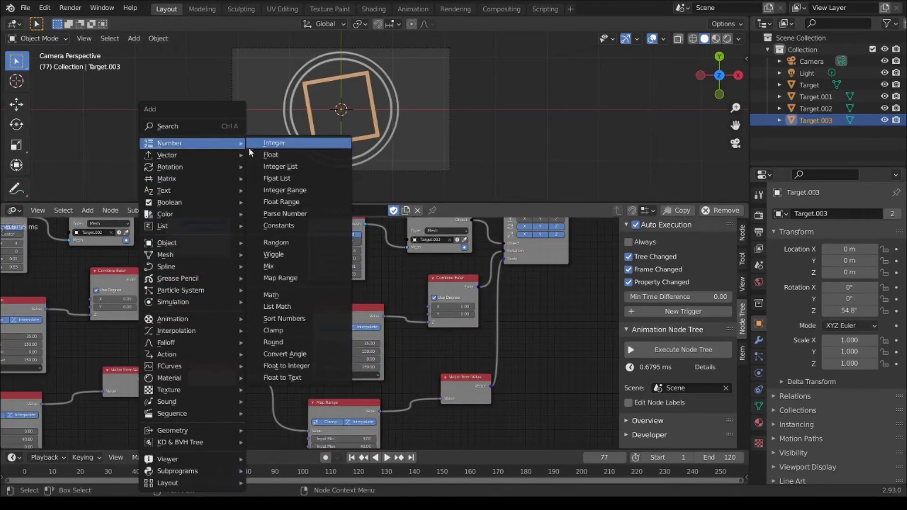
left_click(290, 295)
left_click(395, 300)
Set the Math node's operation to Add with B at 45 to offset the second square's rotation
scroll(421, 325, "up", 4)
left_click(414, 318)
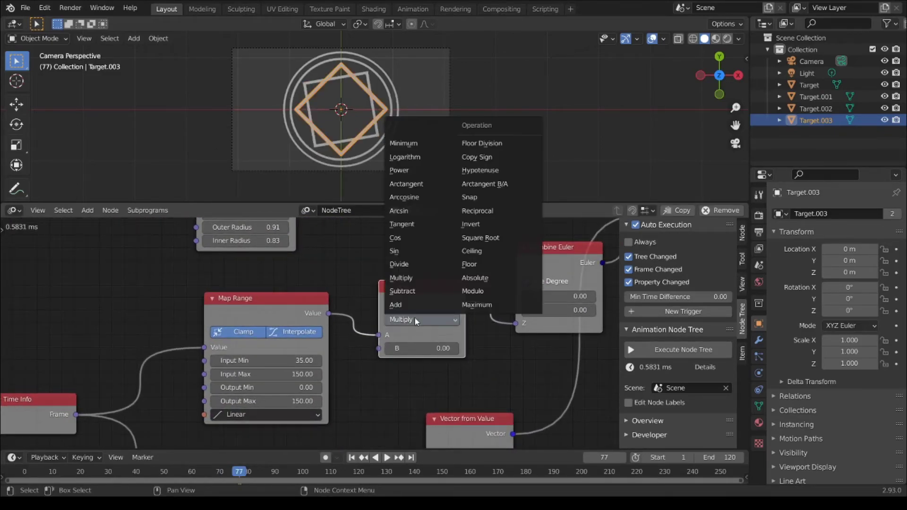
left_click(410, 305)
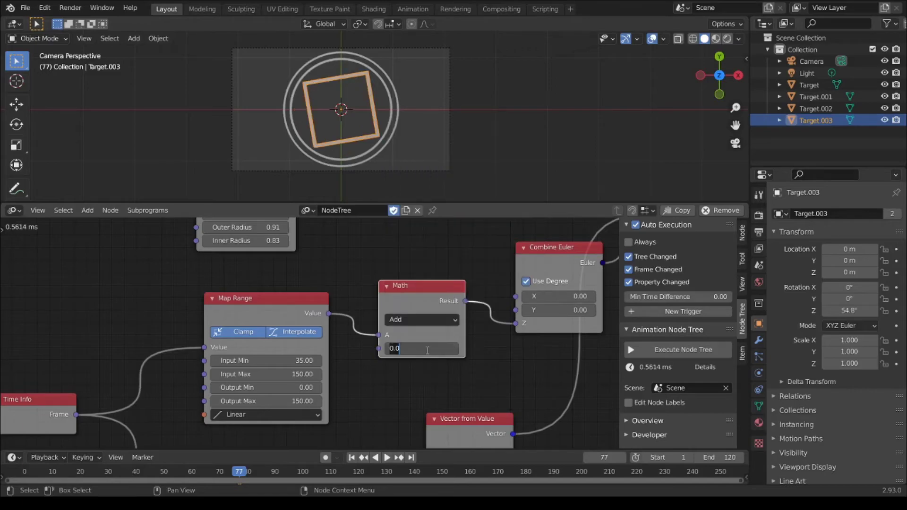
type("45")
key("Return")
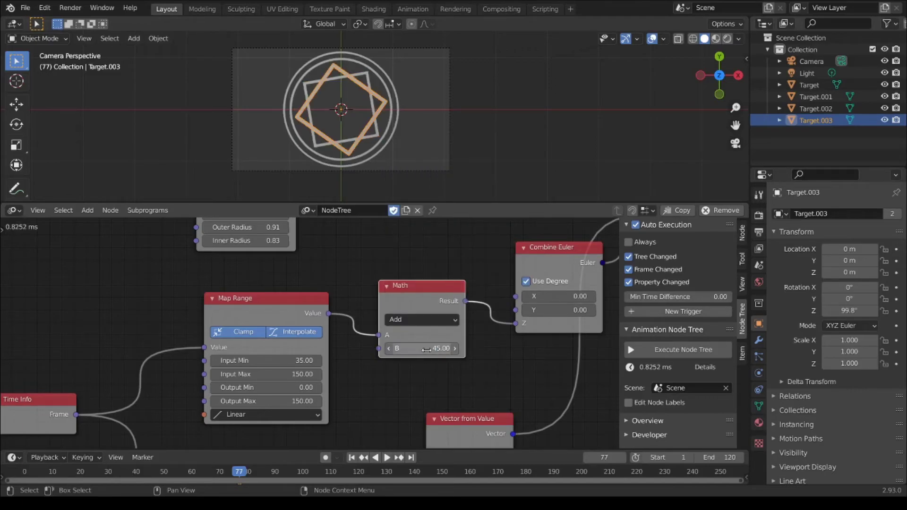
Play the animation from the start frame with nothing selected to examine both squares rotating inside the rings
left_click(370, 398)
middle_click_drag(370, 398, 364, 325)
left_click_drag(239, 479, 2, 474)
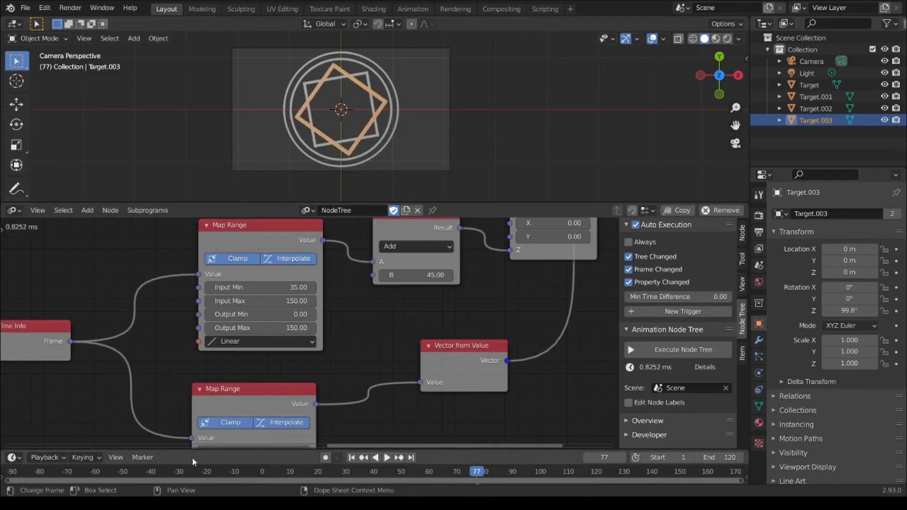
key("shift+Left")
key("space")
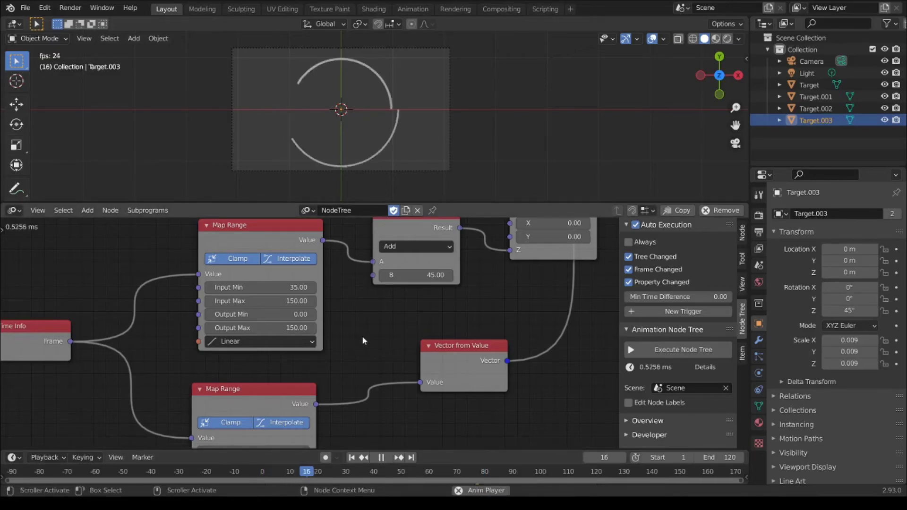
left_click(518, 122)
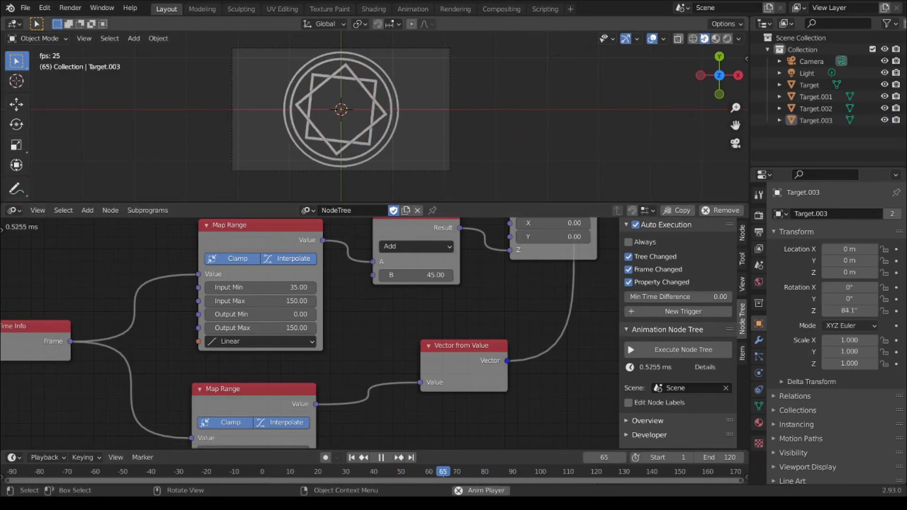
Switch the viewport to Material Preview shading and stop the animation playback
left_click(715, 39)
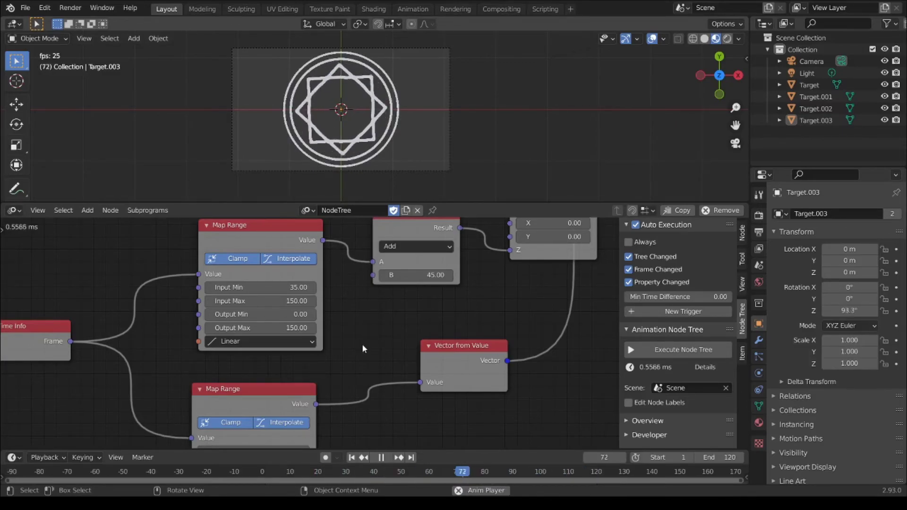
key("space")
scroll(362, 345, "down", 3)
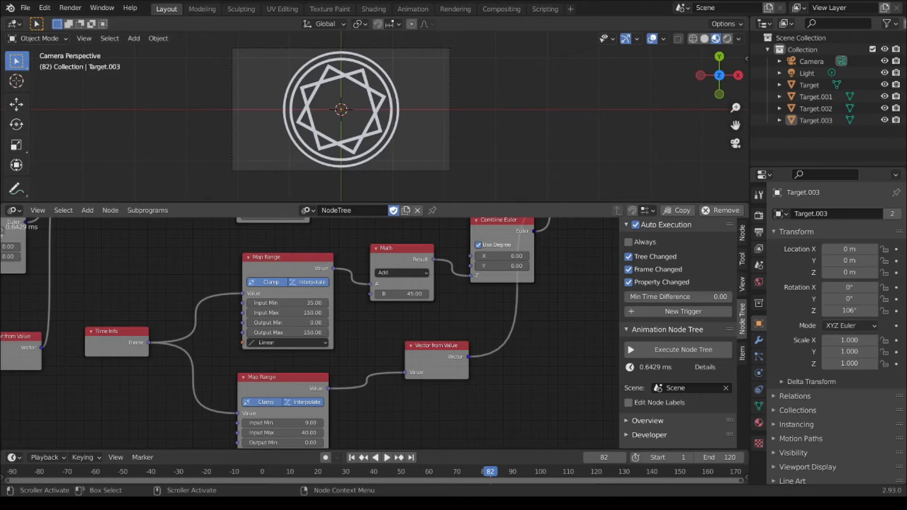
Select the rings and squares one by one to examine which object each is, and review the rings' node chains
left_click(290, 80)
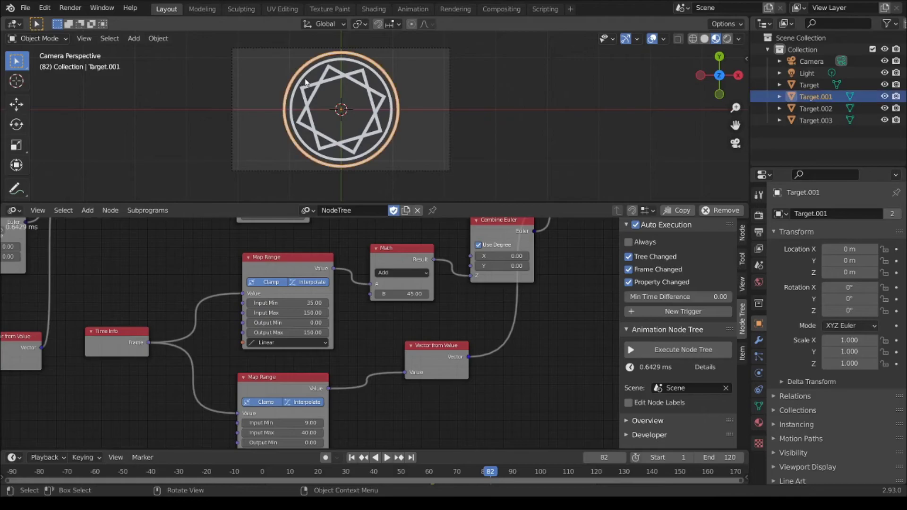
left_click(307, 80)
left_click(318, 90)
left_click(305, 99)
scroll(77, 328, "down", 1)
middle_click_drag(77, 328, 540, 447)
middle_click_drag(223, 305, 323, 335)
middle_click_drag(280, 377, 312, 295)
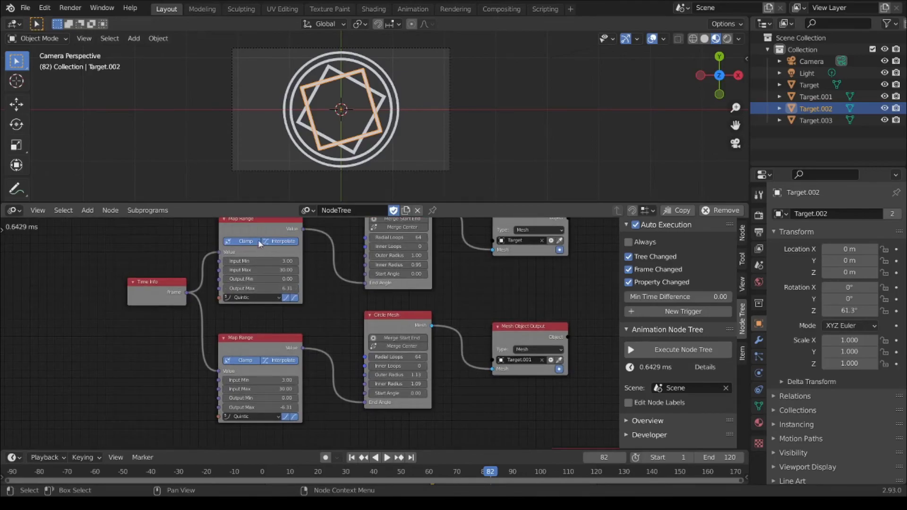
left_click(293, 128)
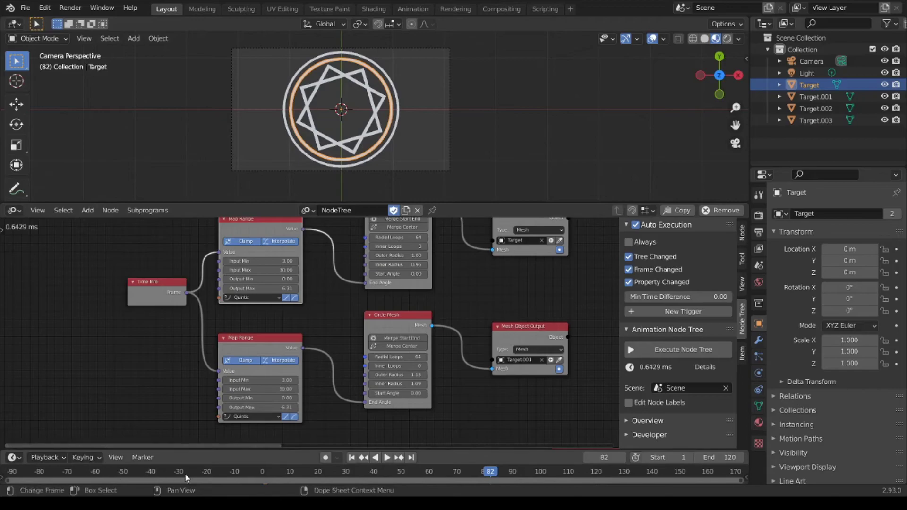
Set the outer ring's Map Range to Input Min 6 and Input Max 33, and play the animation from frame 0
left_click(286, 474)
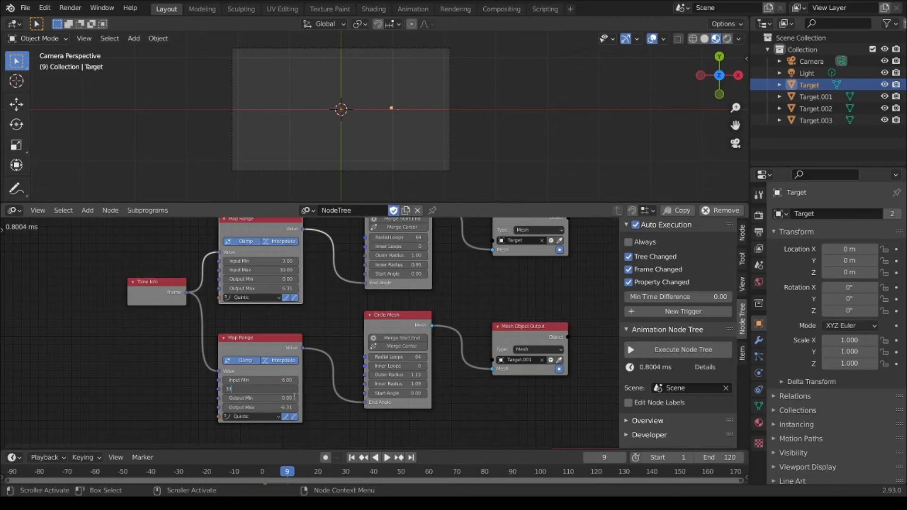
key("Return")
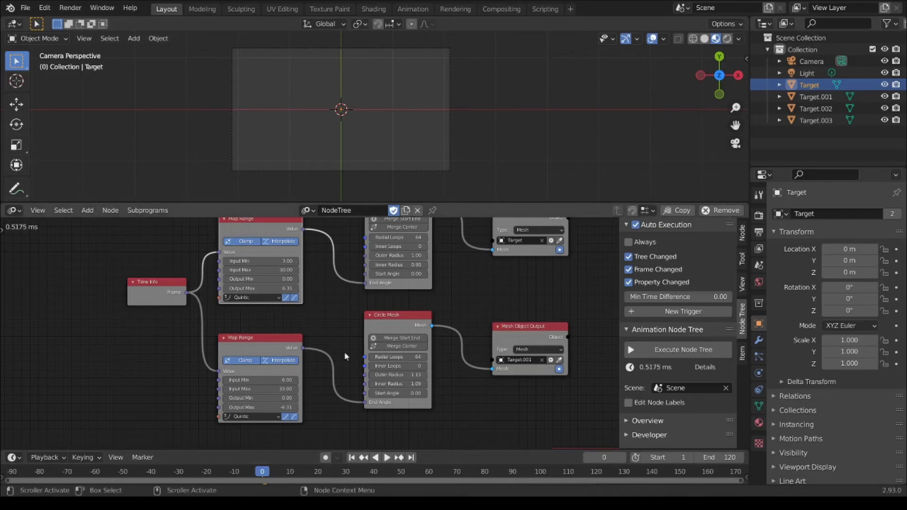
key("space")
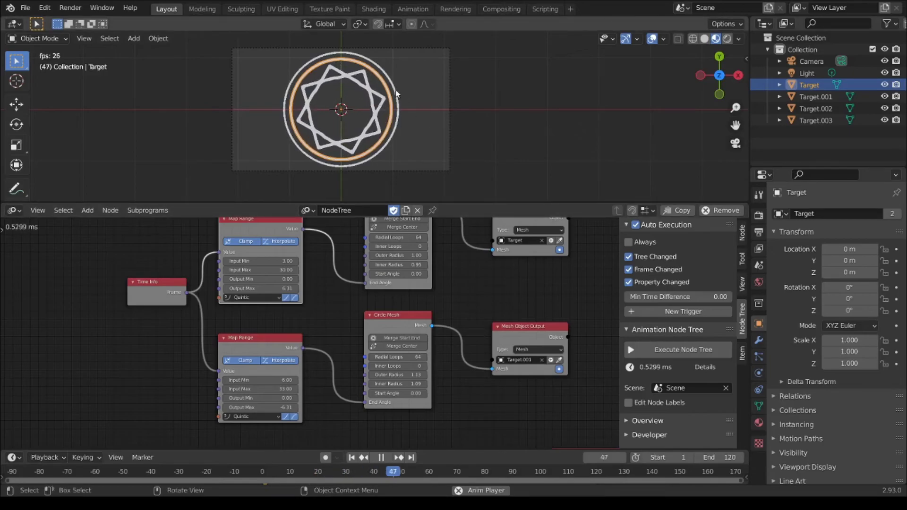
key("space")
Set the second square's scale Map Range to Input Min 12 and Input Max 43
scroll(462, 330, "down", 2)
middle_click_drag(461, 330, 222, 393)
scroll(271, 384, "up", 5)
middle_click_drag(289, 396, 313, 241)
scroll(275, 348, "down", 1)
middle_click_drag(428, 361, 220, 363)
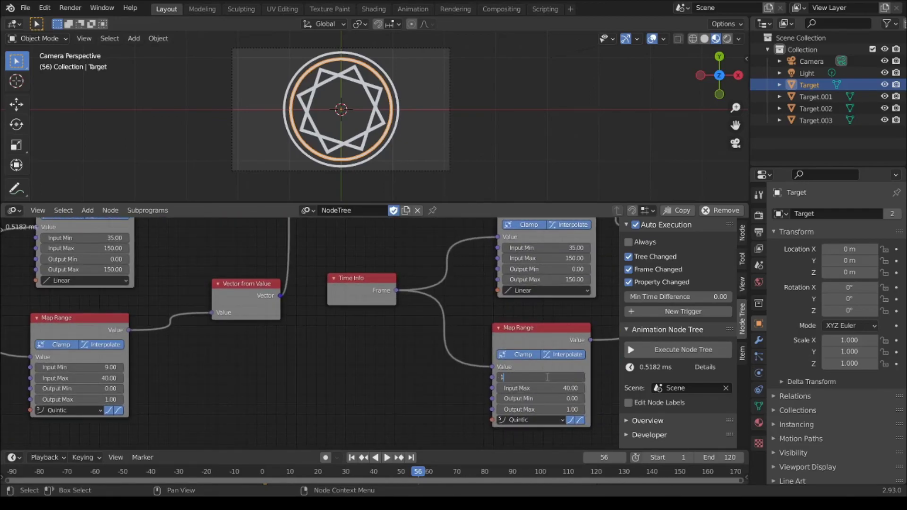
type("2")
key("Return")
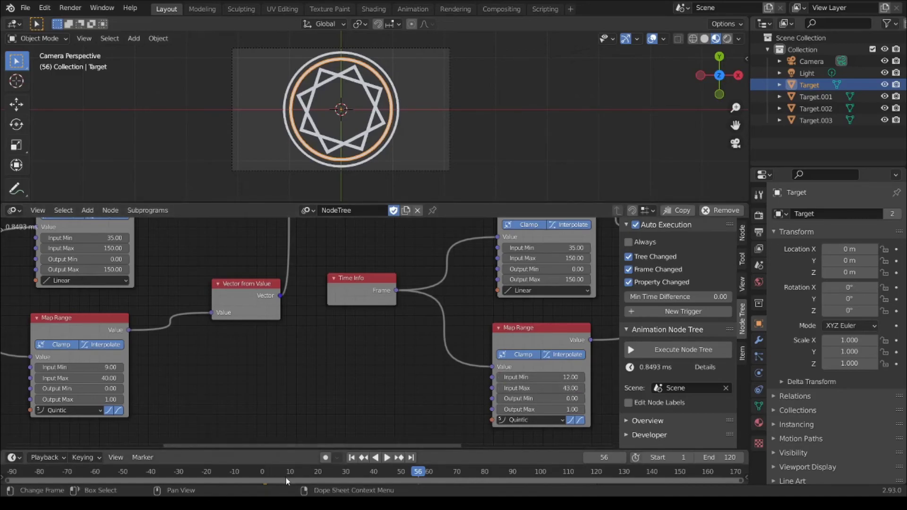
Play the animation from frame 0 to check the staggered timing of the rings and squares
left_click(263, 473)
key("space")
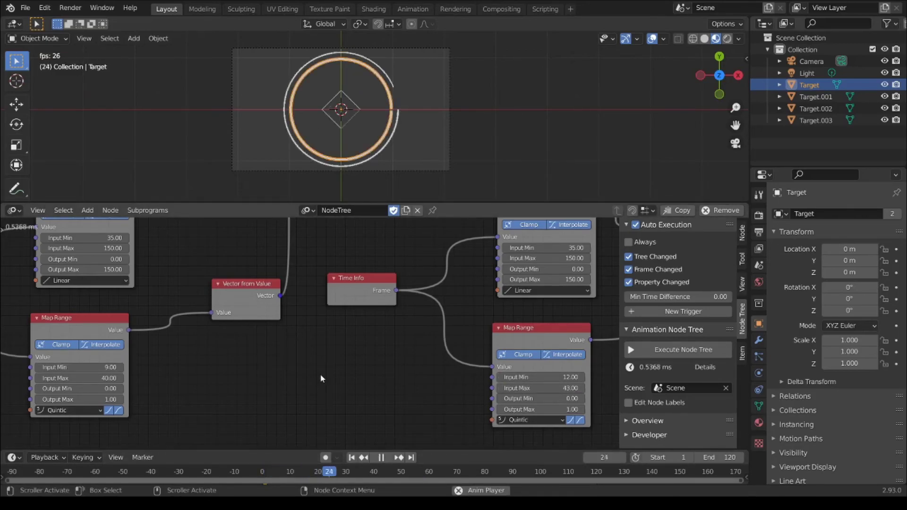
key("space")
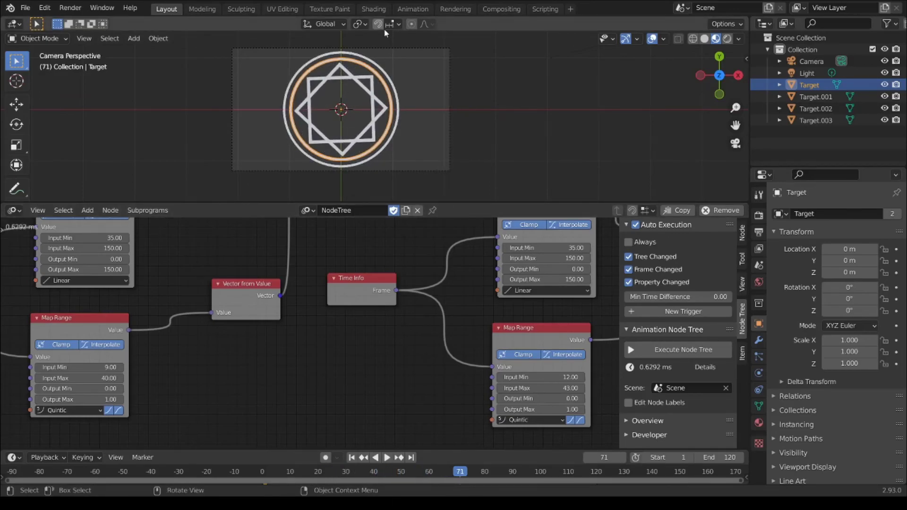
Switch to the Shading workspace and assign the existing Material to the outer ring
left_click(372, 8)
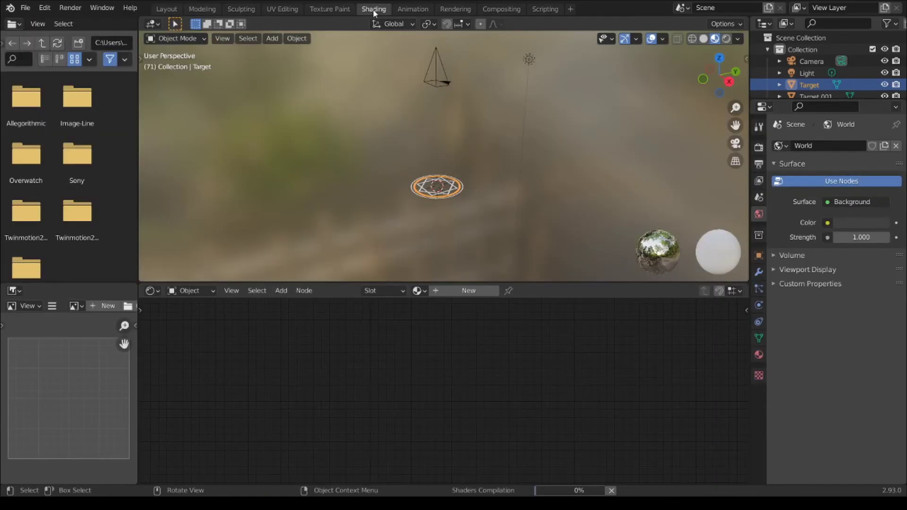
mouse_move(453, 198)
middle_mouse_down()
mouse_move(469, 255)
mouse_move(457, 196)
middle_mouse_up()
left_click(457, 196)
left_click(417, 290)
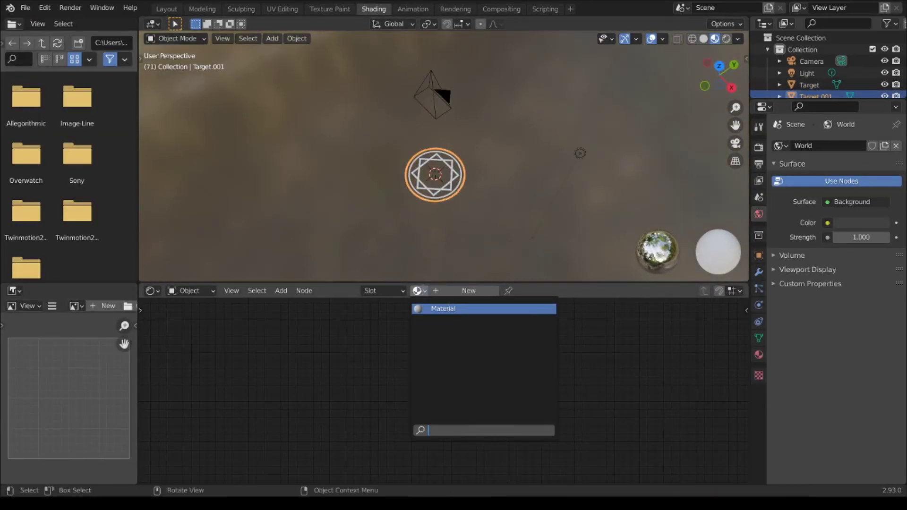
left_click(447, 309)
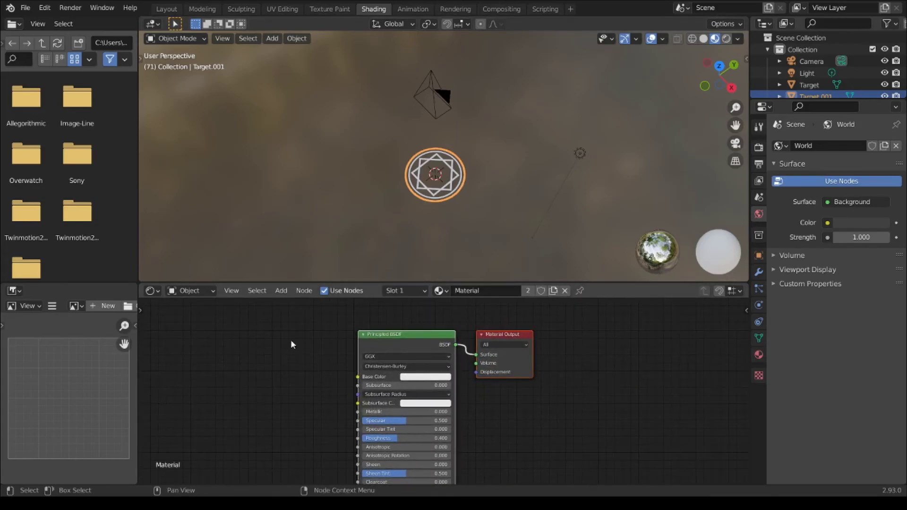
Replace the material's Principled BSDF with an Emission shader connected to the Material Output's Surface
key("shift+a")
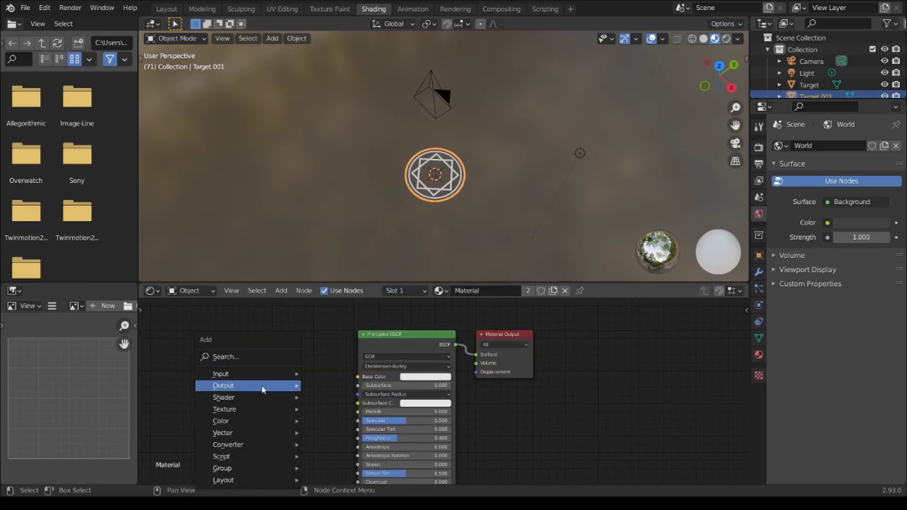
mouse_move(260, 399)
left_click(384, 232)
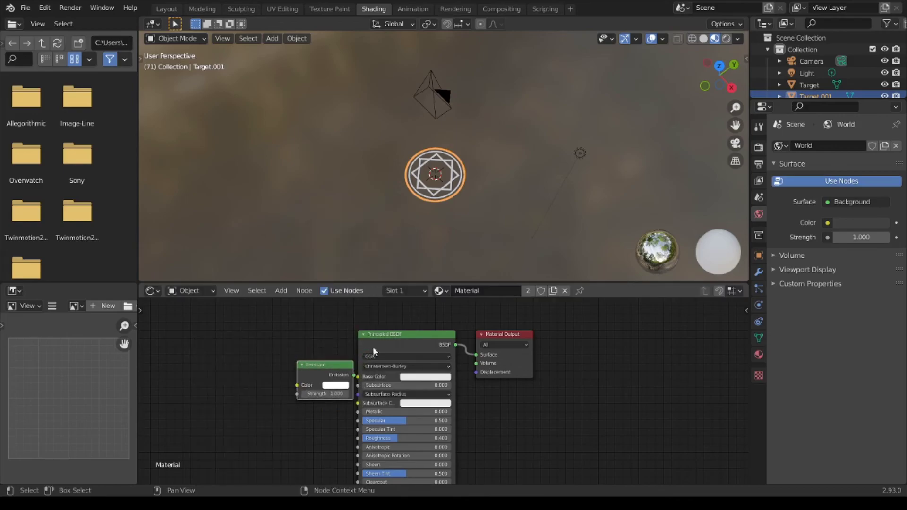
left_click(388, 341)
key("x")
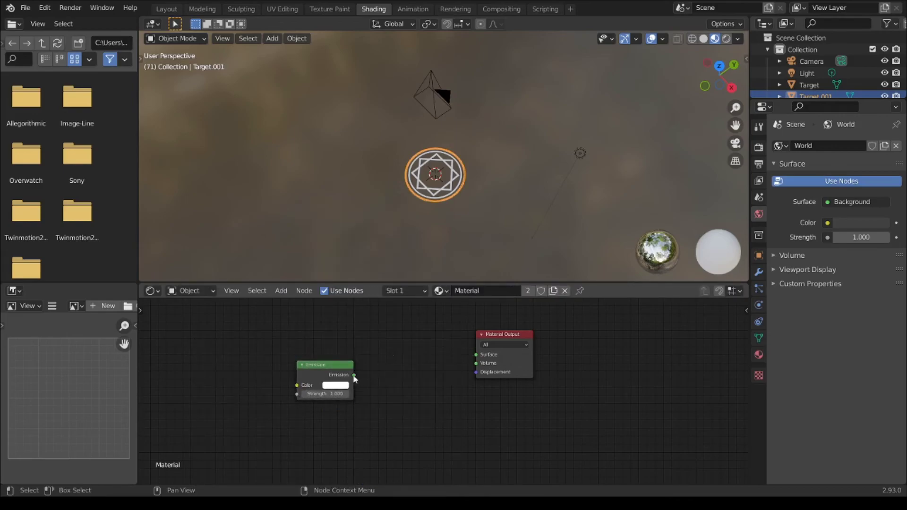
left_click_drag(353, 375, 475, 354)
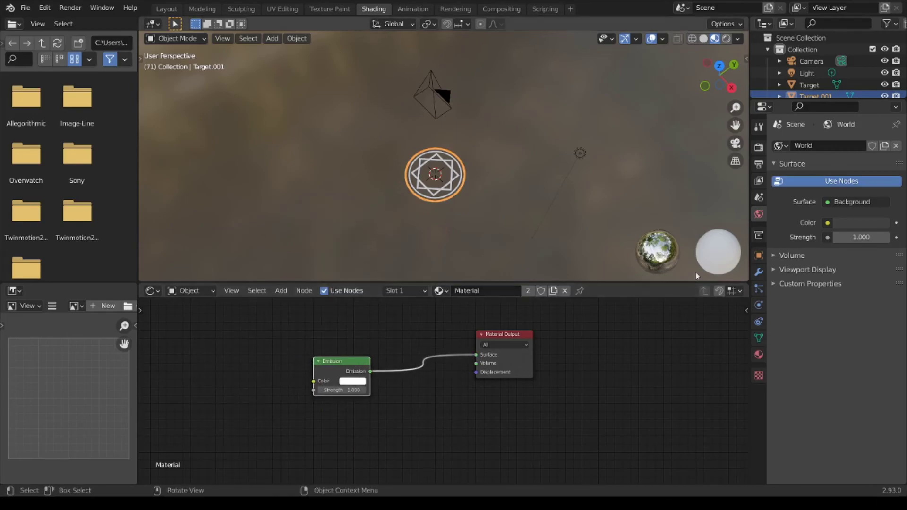
Enable Bloom in the Eevee render settings and switch the viewport to Rendered shading
left_click(762, 149)
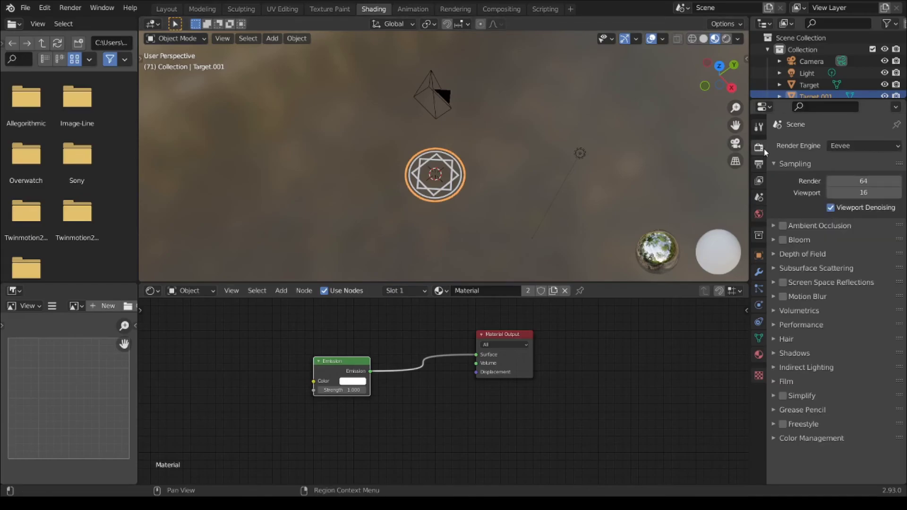
left_click(780, 240)
scroll(412, 182, "up", 4)
scroll(362, 400, "up", 1)
scroll(362, 399, "up", 1)
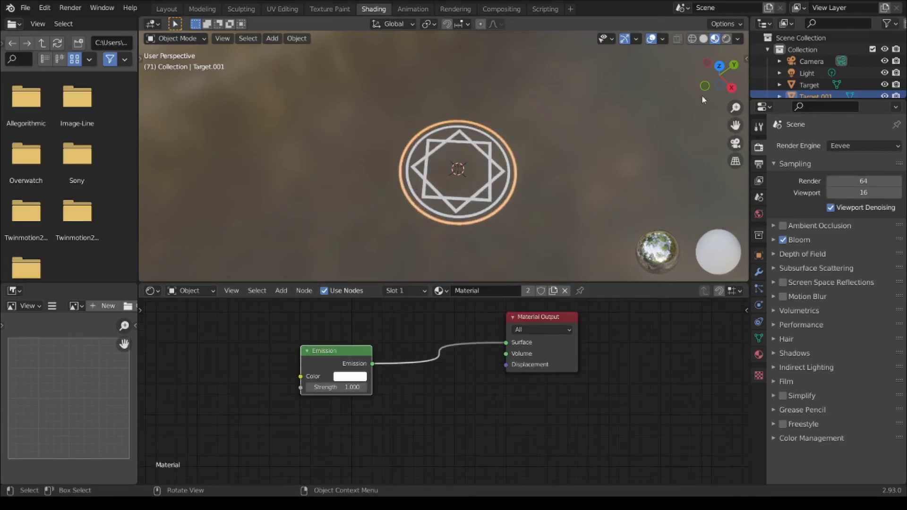
left_click(726, 39)
Set the Emission color to blue with a strength of about 36.2, and view the ring through the camera
left_click(355, 379)
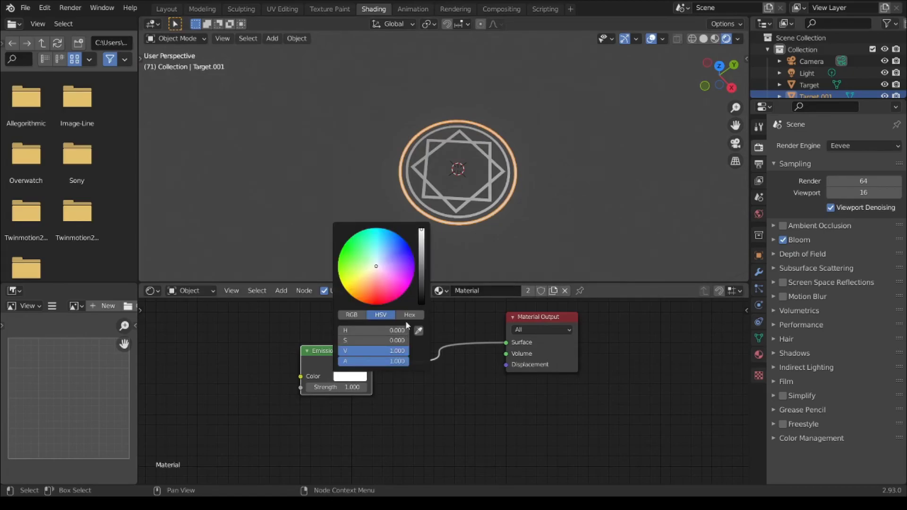
left_click_drag(387, 261, 394, 232)
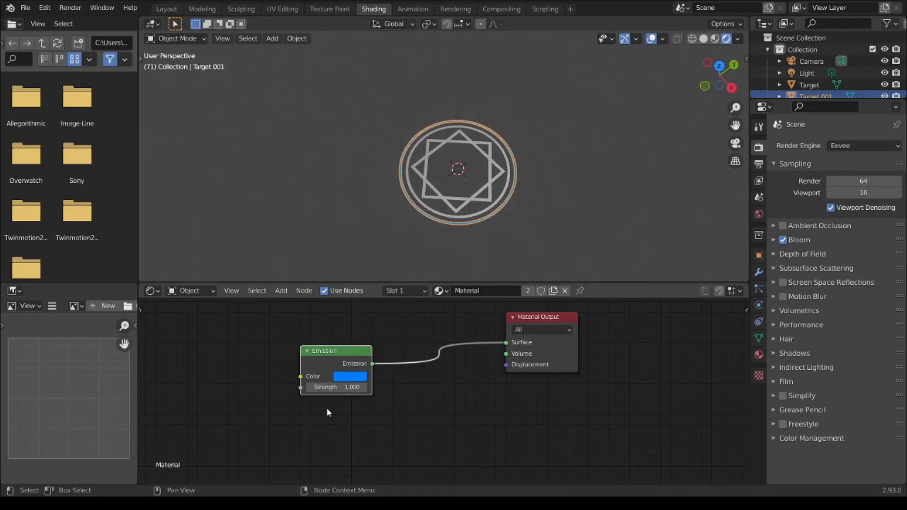
mouse_move(335, 385)
left_mouse_down()
mouse_move(364, 385)
mouse_move(340, 388)
left_mouse_up()
middle_click_drag(455, 152, 467, 173)
scroll(467, 174, "up", 1)
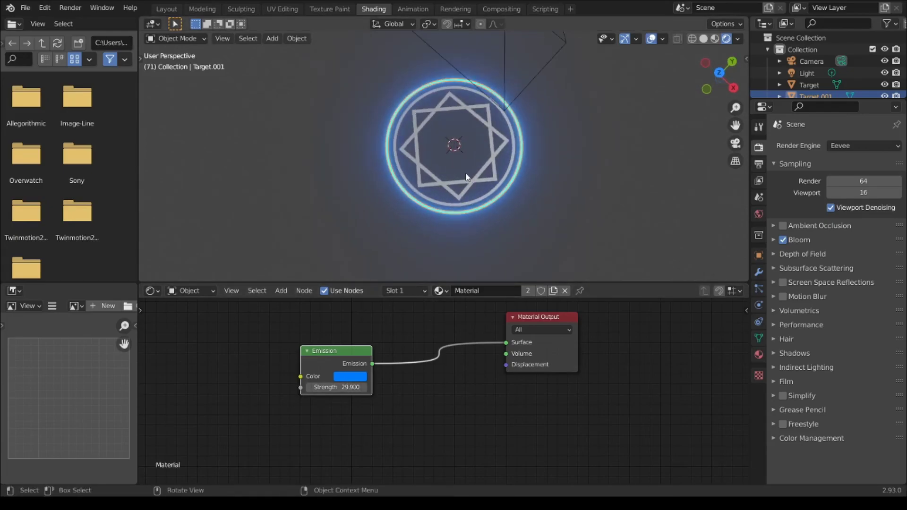
key("KP_0")
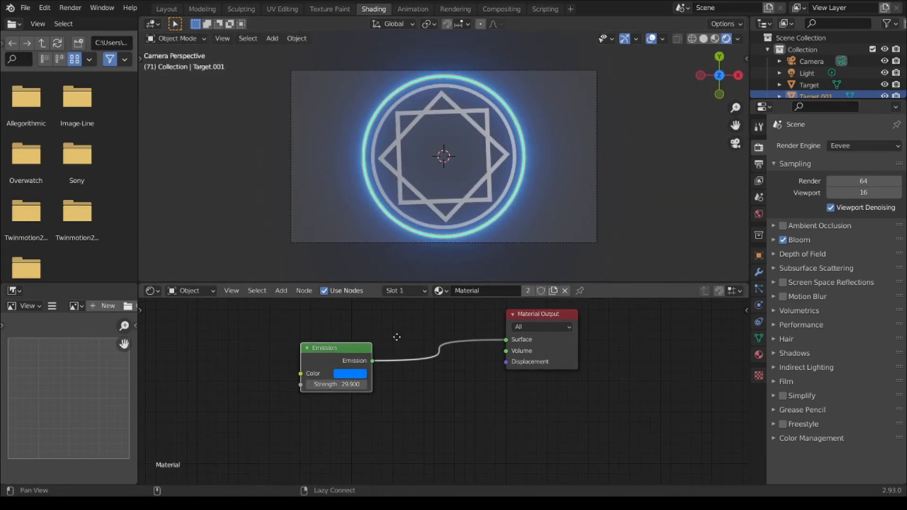
Set the World background color to black
left_click(759, 214)
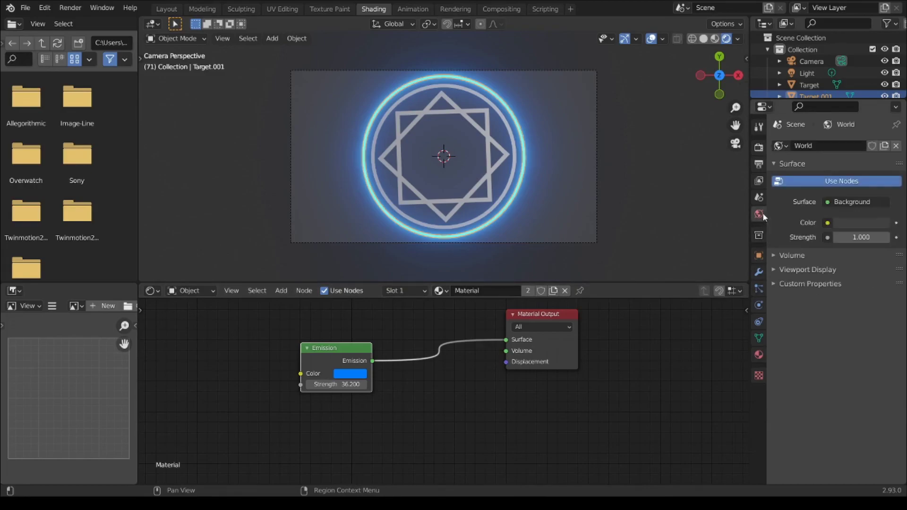
left_click(879, 222)
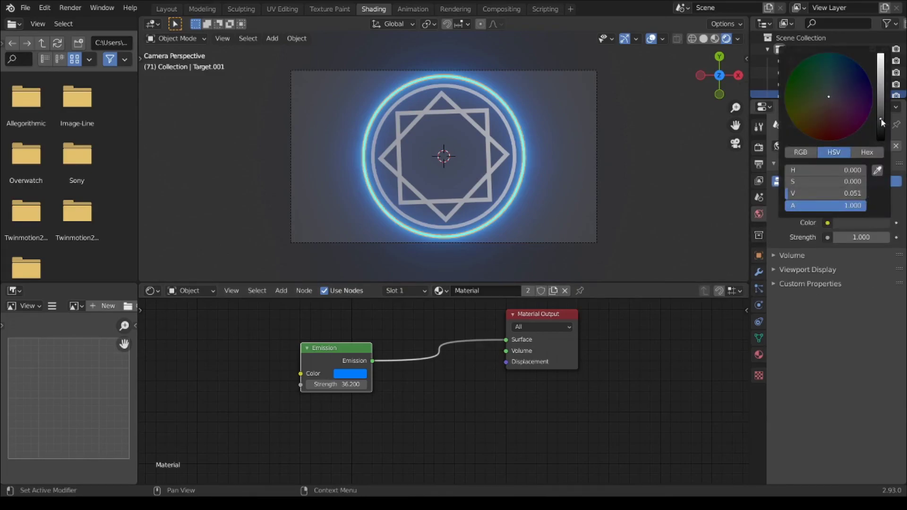
left_click_drag(882, 121, 881, 140)
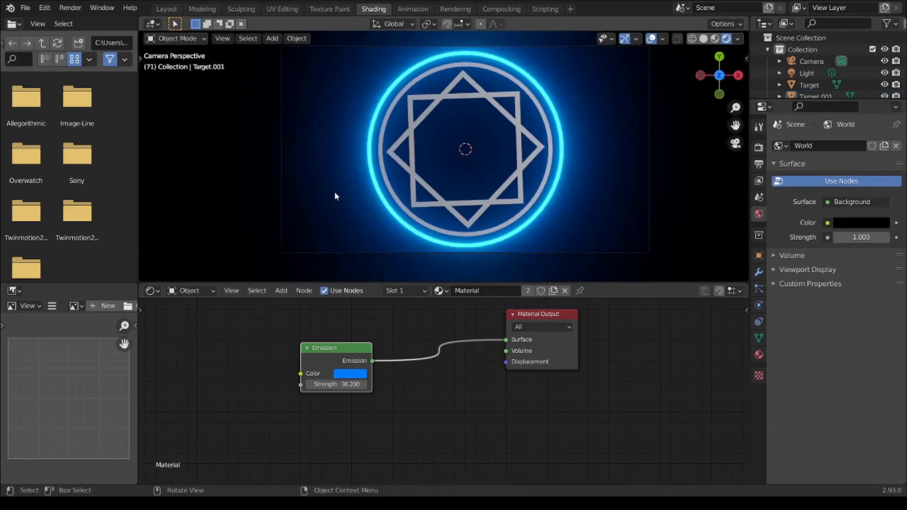
Assign the same glowing Material to the inner ring and both squares, and play the animation
left_click(382, 184)
left_click(416, 290)
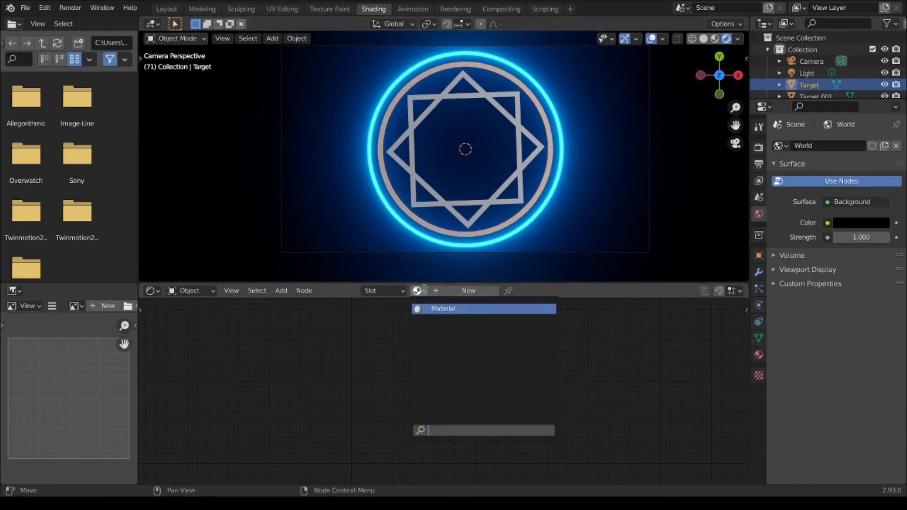
left_click(424, 309)
left_click(419, 203)
left_click(417, 290)
left_click(430, 308)
left_click(398, 166)
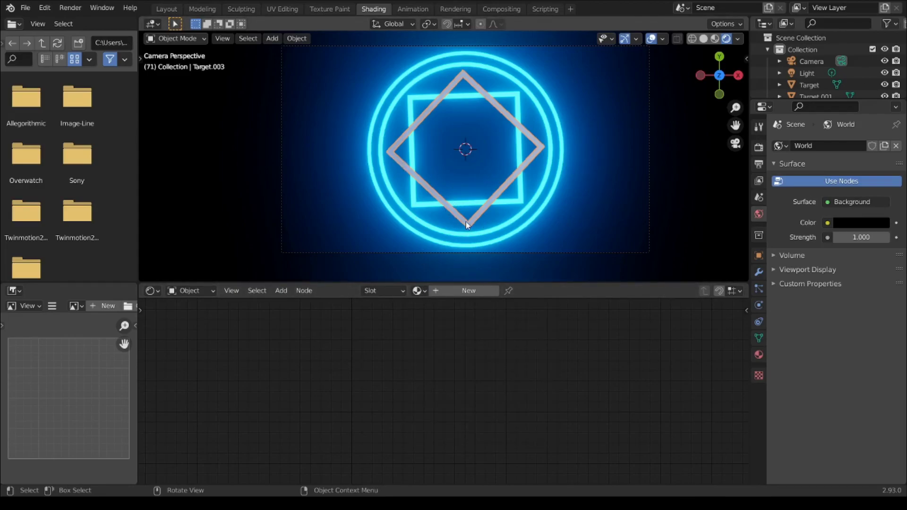
left_click(417, 291)
left_click(425, 309)
middle_click_drag(561, 216, 511, 216, "shift")
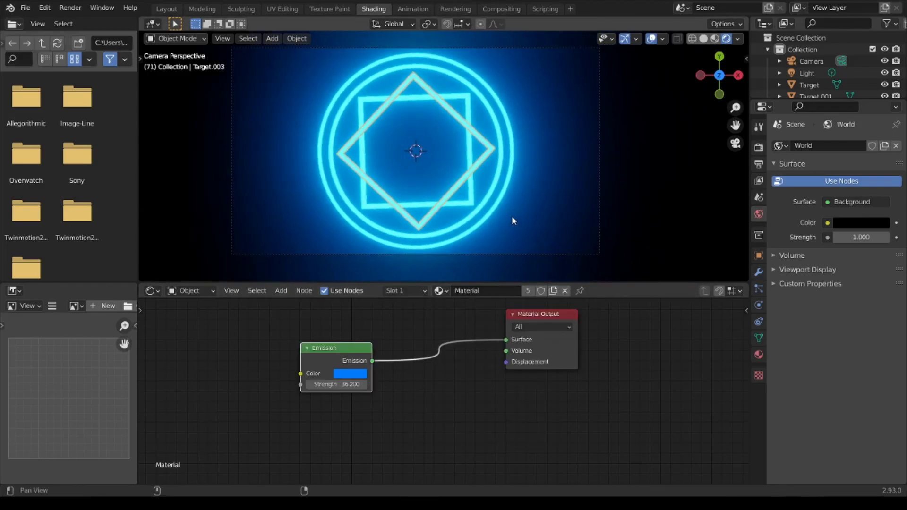
key("space")
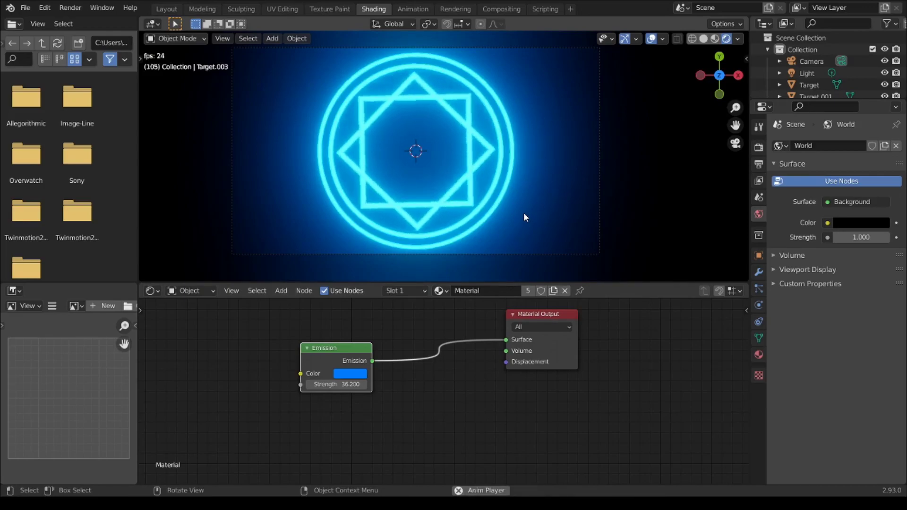